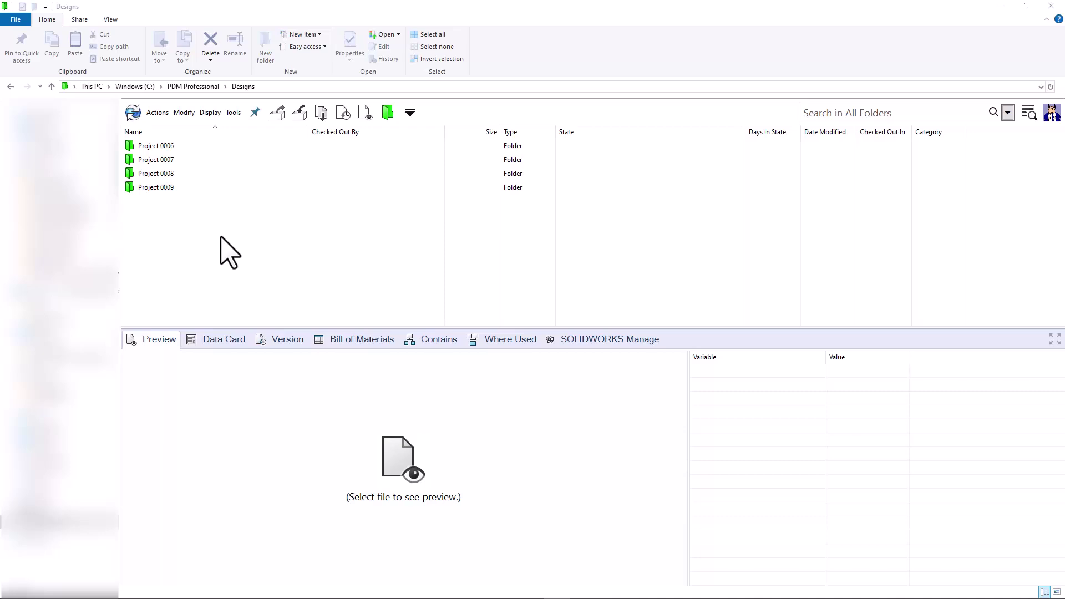
Fill in a new Standard Project with Transportation, 400 Mountain Scooter and a customer
{"action": "right_click", "coordinate": [199, 204]}
{"action": "mouse_move", "coordinate": [250, 317]}
{"action": "mouse_move", "coordinate": [360, 348]}
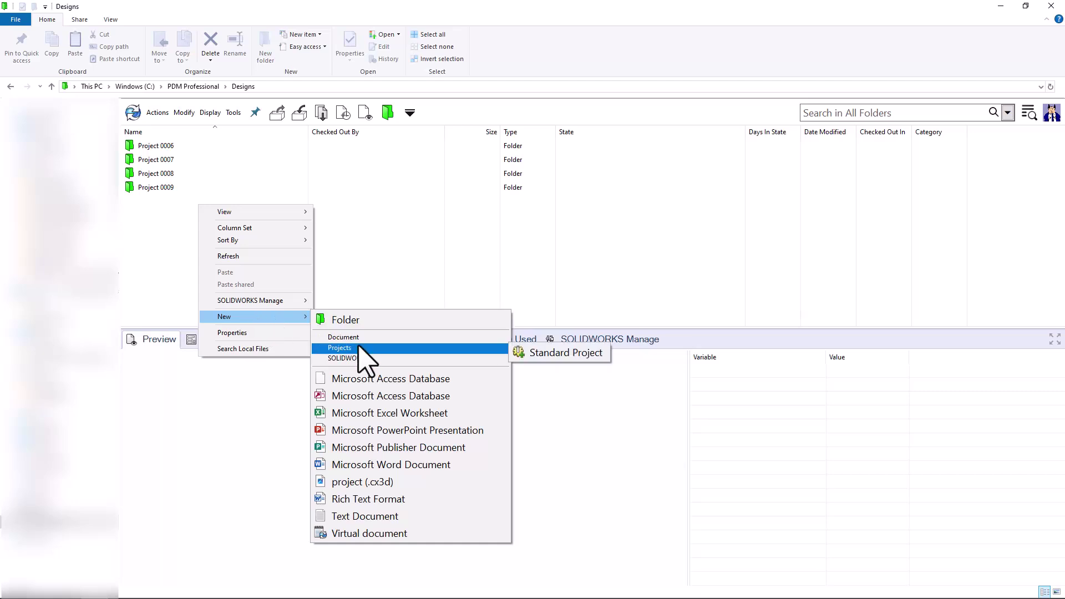
{"action": "left_click", "coordinate": [566, 354]}
{"action": "left_click", "coordinate": [516, 295]}
{"action": "left_click", "coordinate": [507, 349]}
{"action": "left_click", "coordinate": [508, 341]}
{"action": "left_click", "coordinate": [507, 362]}
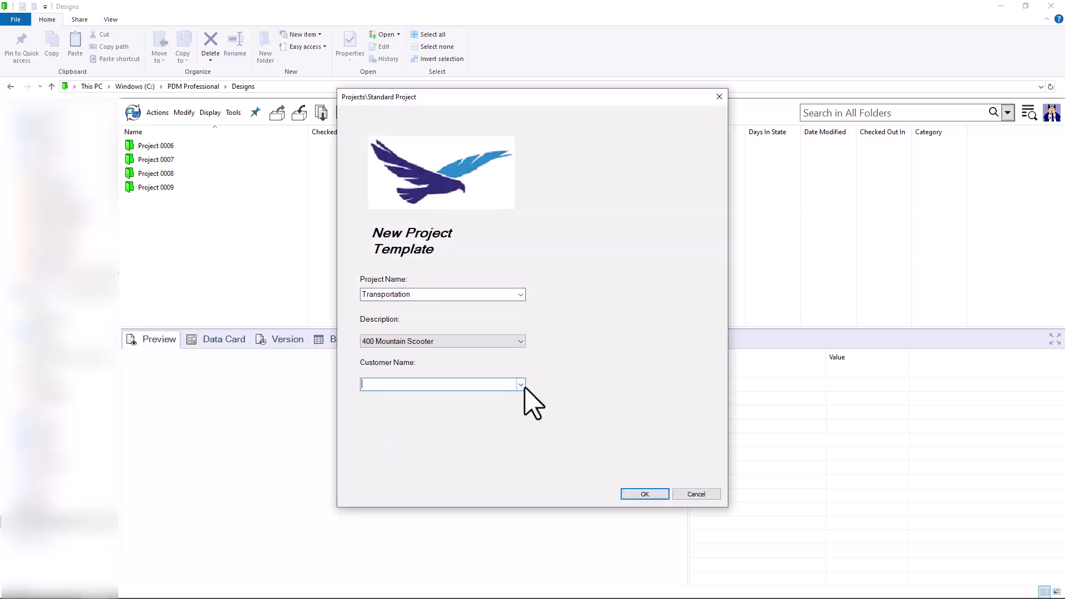
{"action": "left_click", "coordinate": [520, 384]}
{"action": "left_click", "coordinate": [499, 395]}
Create Project 0010, open its folder and select the project checklist document
{"action": "left_click", "coordinate": [644, 493]}
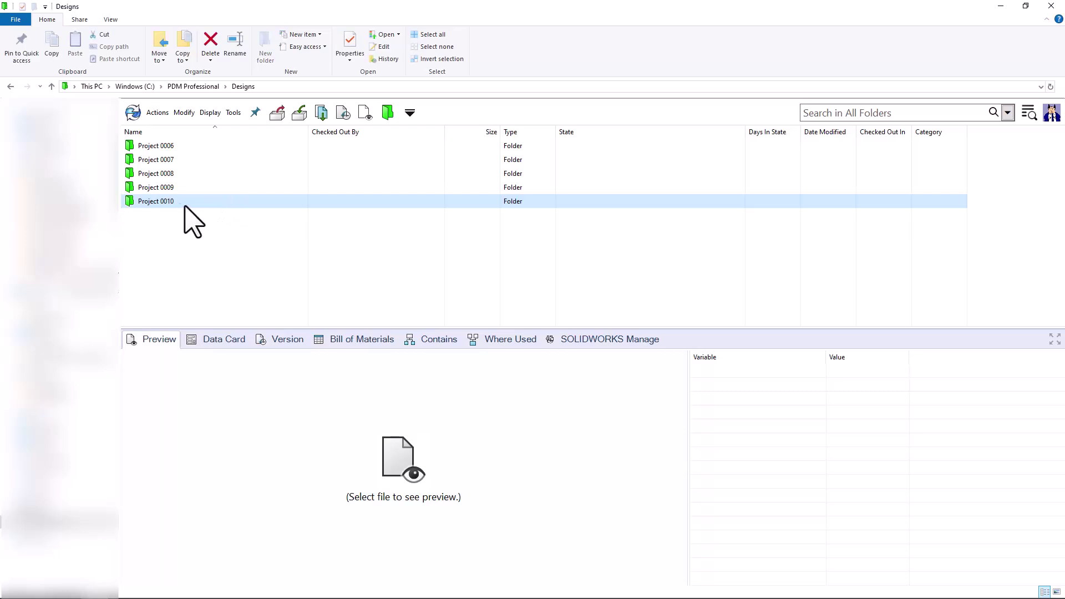
{"action": "double_click", "coordinate": [176, 202]}
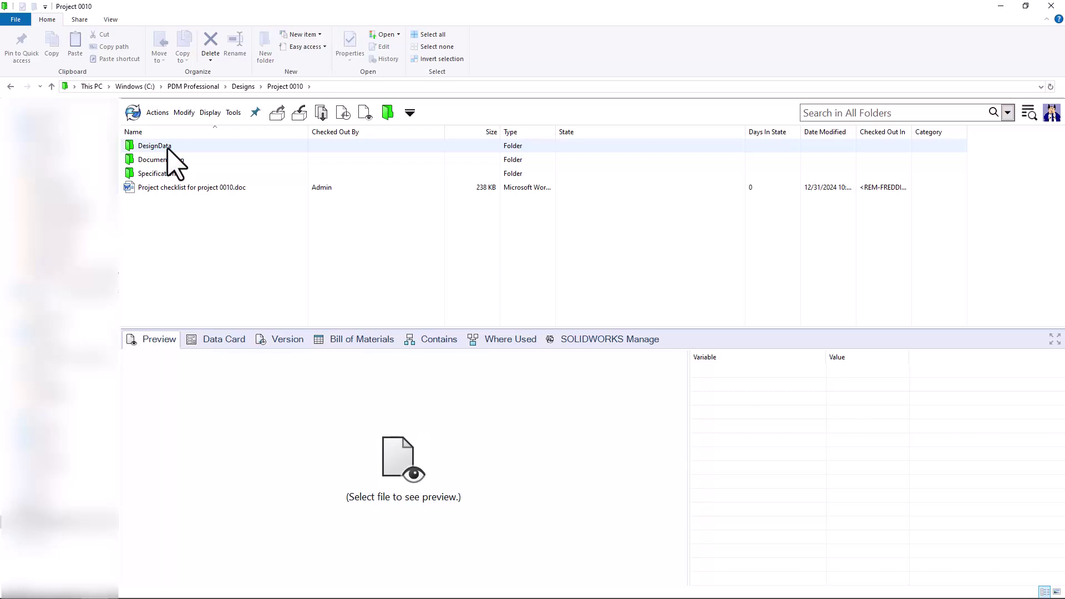
{"action": "left_click", "coordinate": [167, 187]}
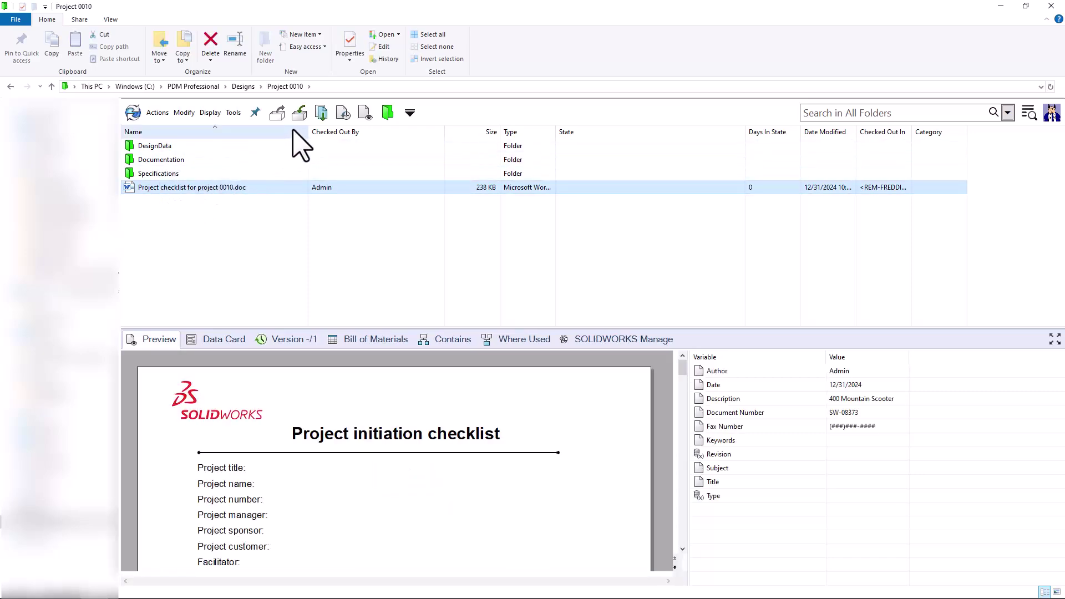
Check in the Project 0010 checklist document, bringing it to In Work at version 2/2
{"action": "left_click", "coordinate": [300, 113]}
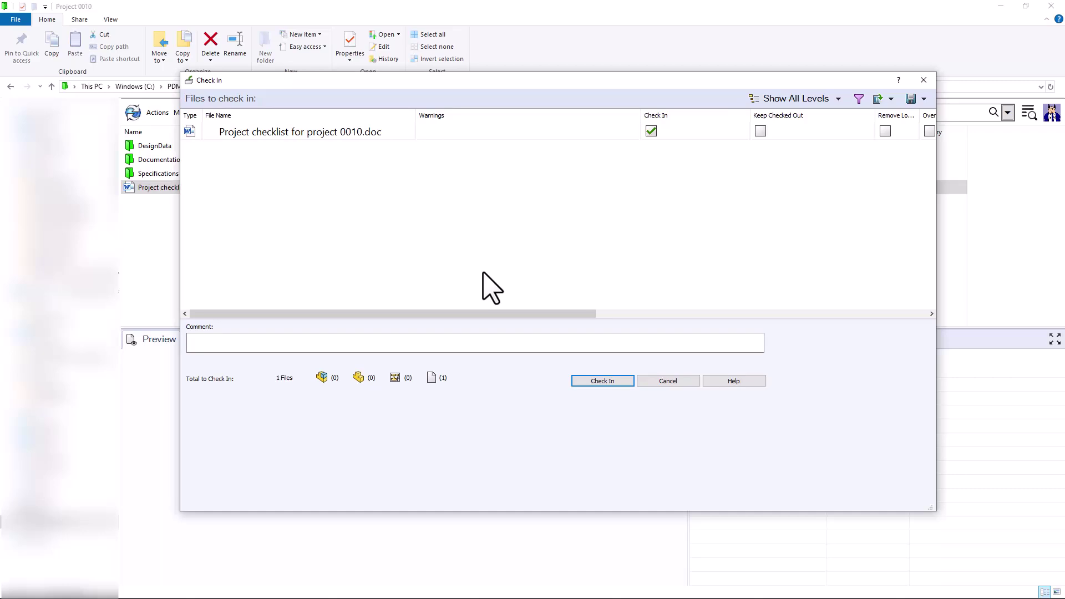
{"action": "left_click", "coordinate": [584, 382]}
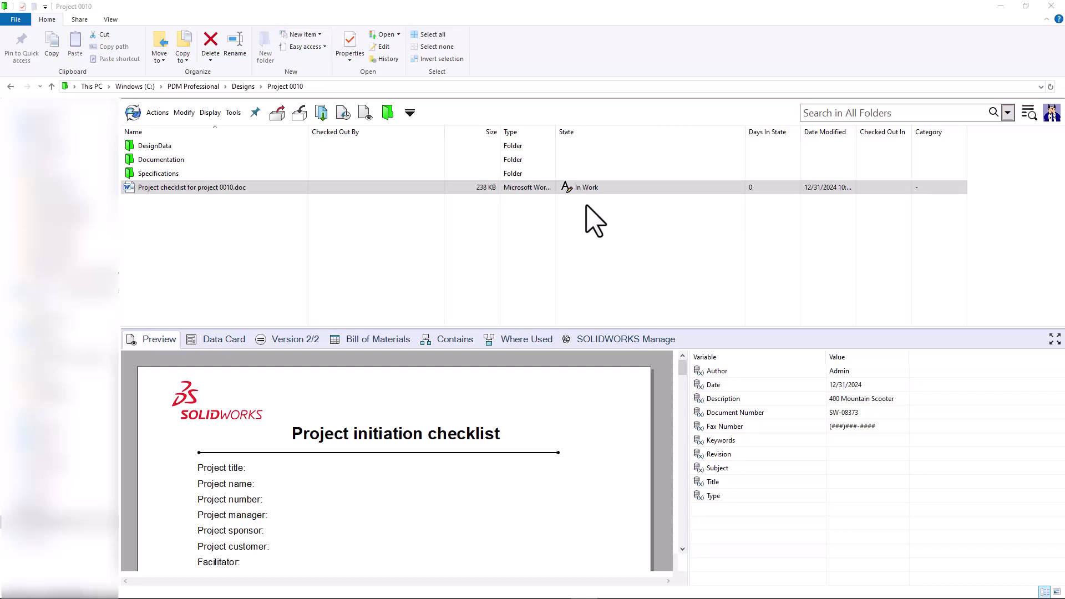
Start a new SOLIDWORKS Part MM file with Project 0010 as its destination
{"action": "right_click", "coordinate": [194, 204]}
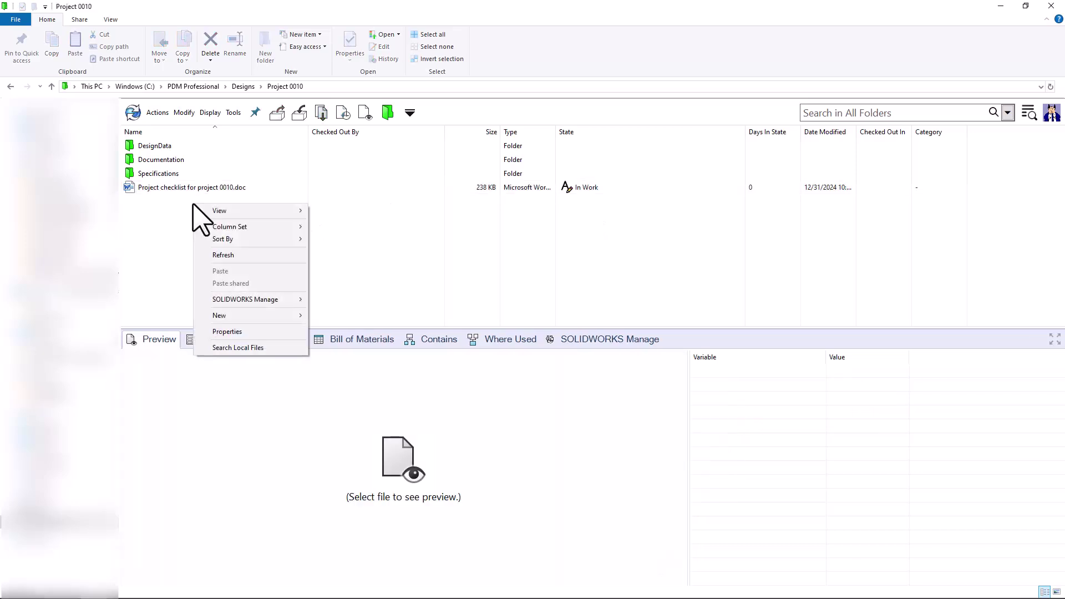
{"action": "mouse_move", "coordinate": [242, 317]}
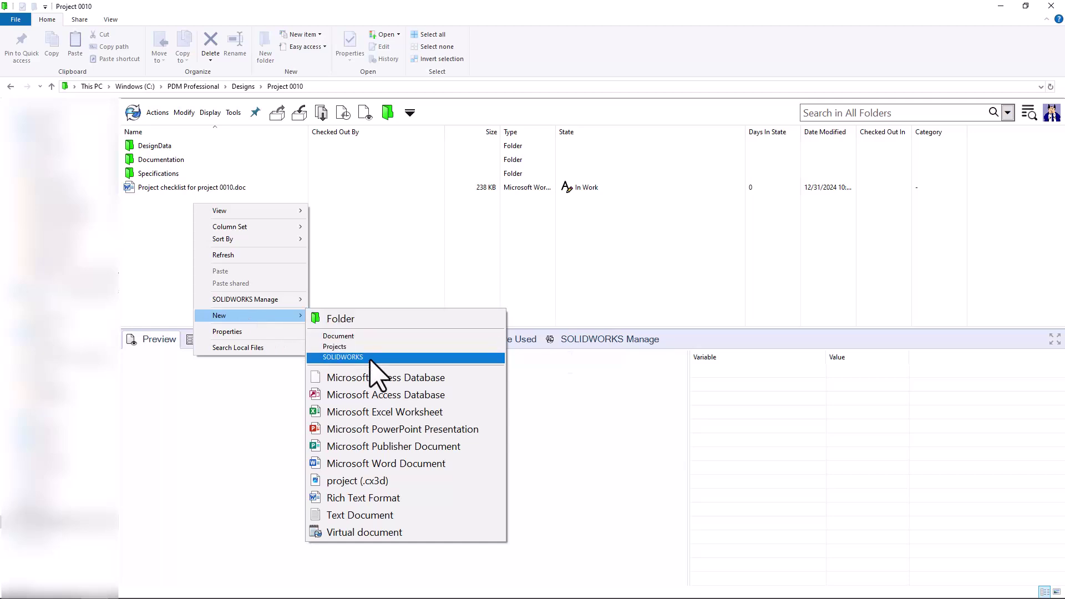
{"action": "left_click", "coordinate": [516, 360]}
{"action": "left_click", "coordinate": [508, 301]}
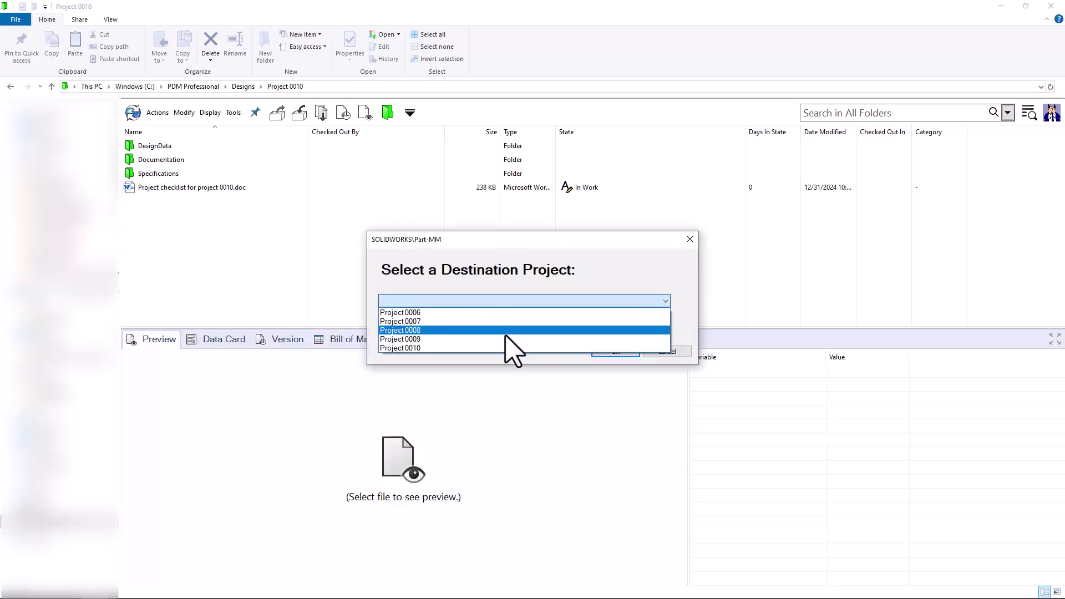
{"action": "left_click", "coordinate": [506, 333]}
{"action": "left_click", "coordinate": [599, 352]}
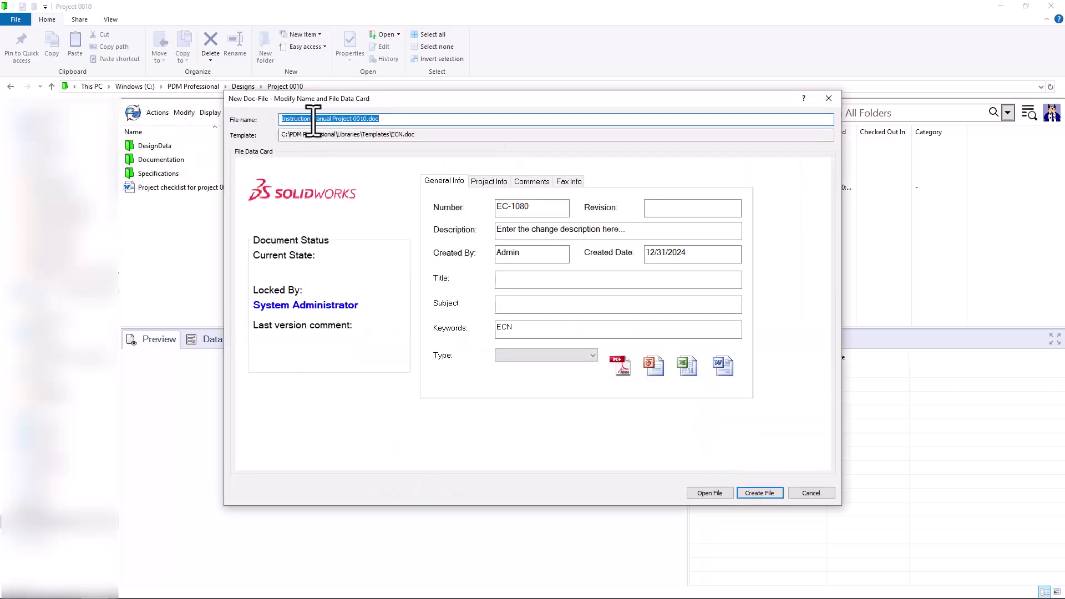
Create the instruction manual file with the description 'New Instruction Manual'
{"action": "left_click", "coordinate": [506, 231]}
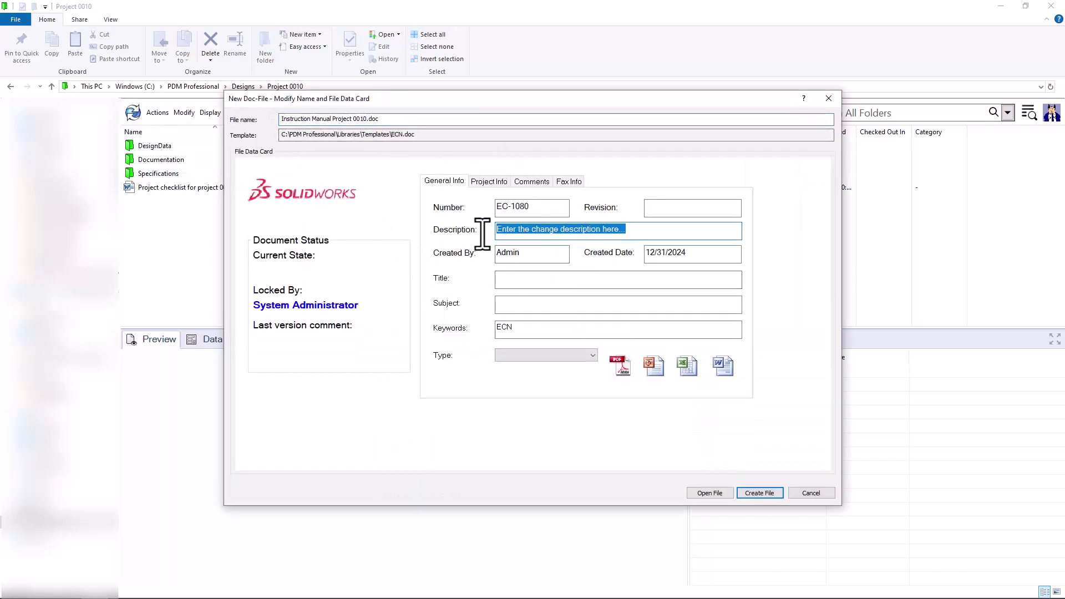
{"action": "type", "text": "New Instruction Manual"}
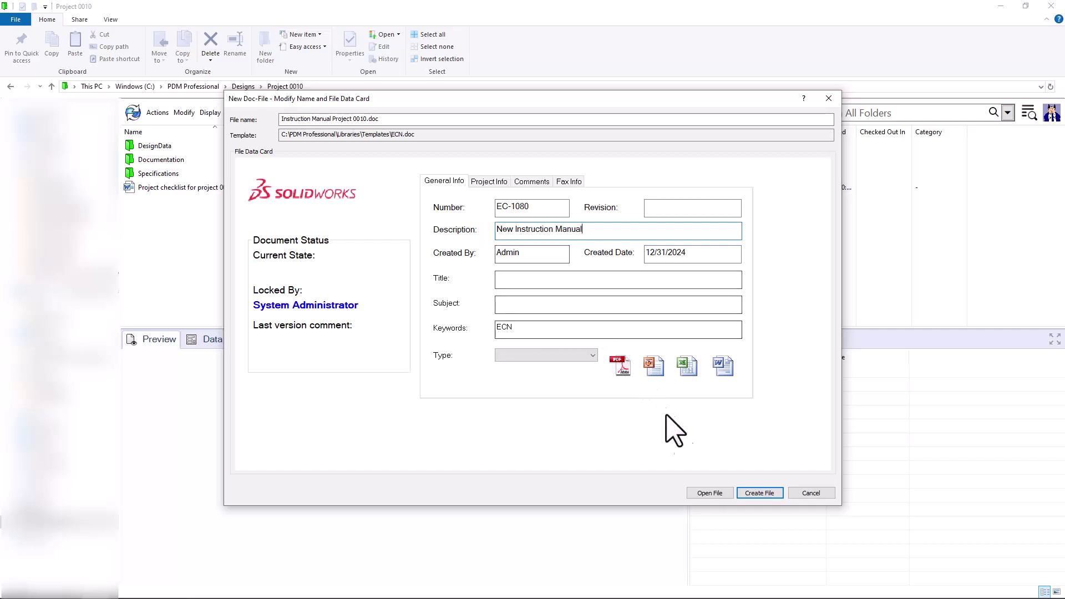
{"action": "left_click", "coordinate": [758, 493]}
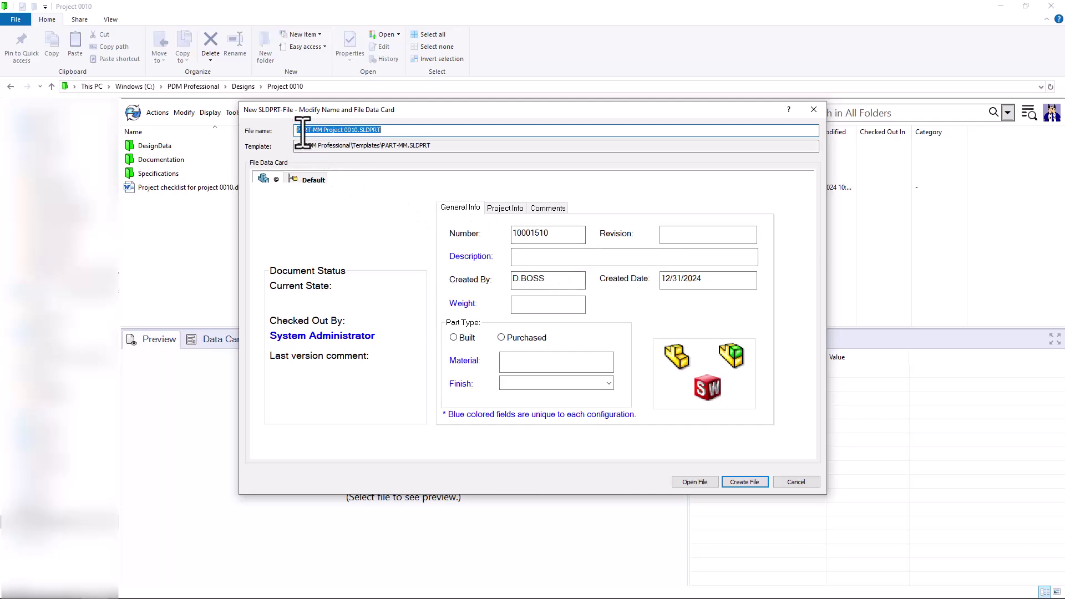
Create the part file with the description 'New Part File'
{"action": "left_click", "coordinate": [519, 256]}
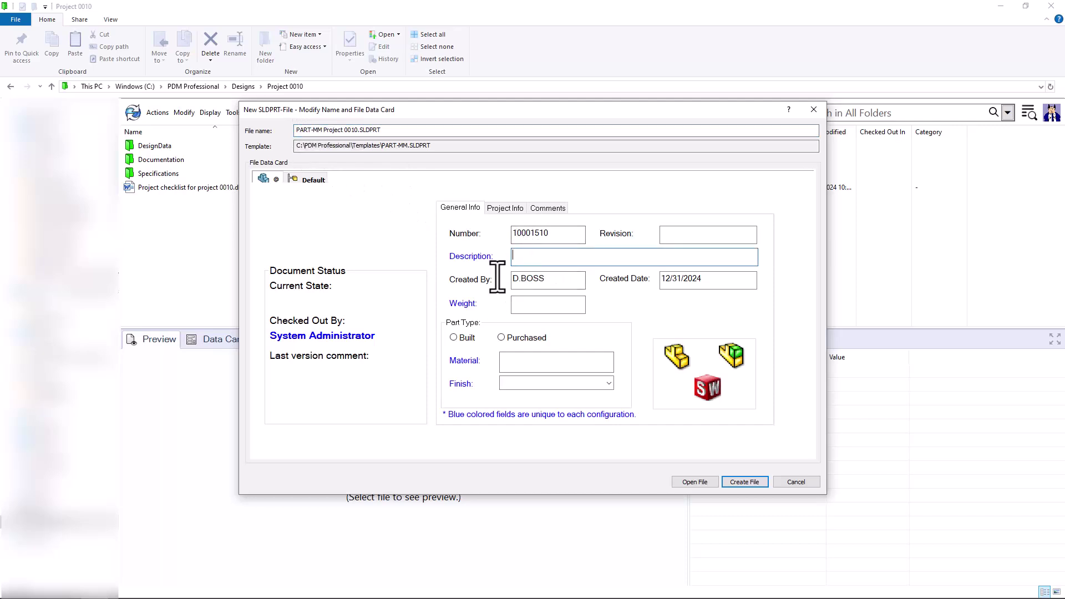
{"action": "type", "text": "New Part File"}
{"action": "left_click", "coordinate": [765, 488]}
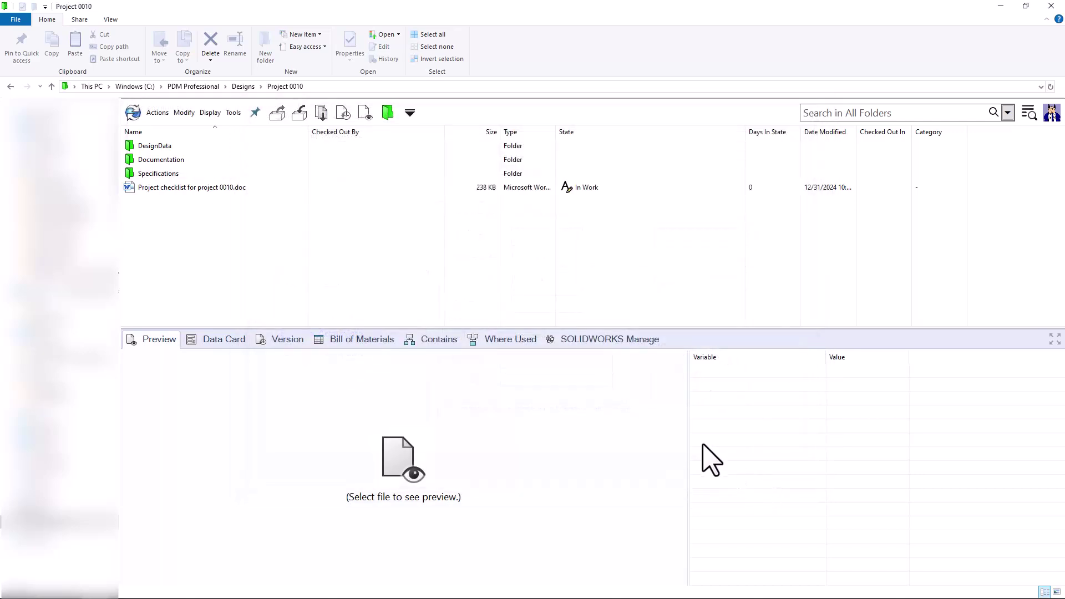
Look into DesignData, then open Documentation and select Instruction Manual Project 0010.doc
{"action": "double_click", "coordinate": [191, 145]}
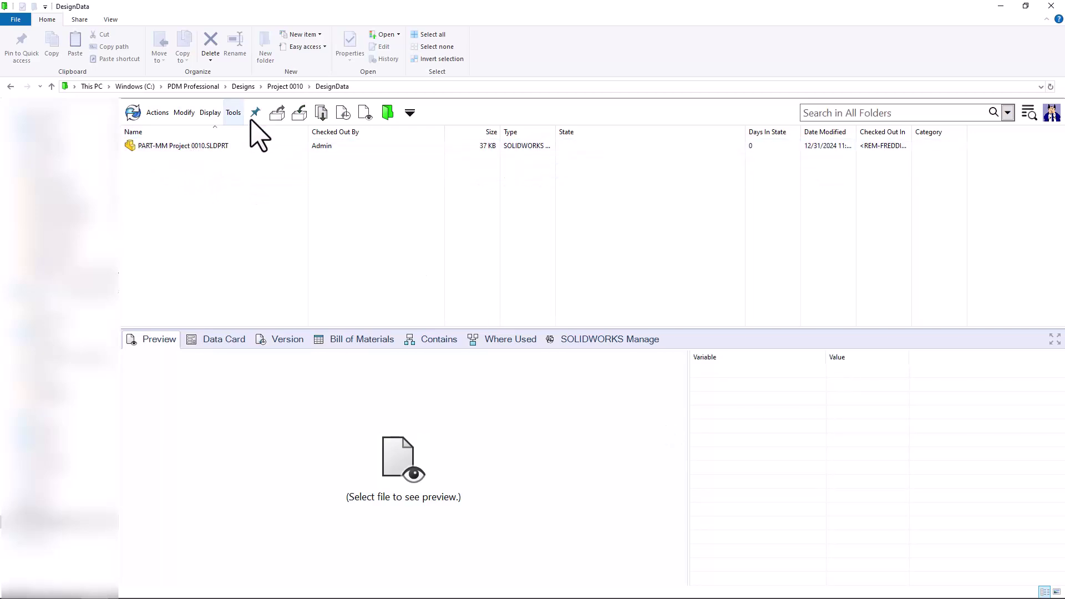
{"action": "left_click", "coordinate": [294, 87]}
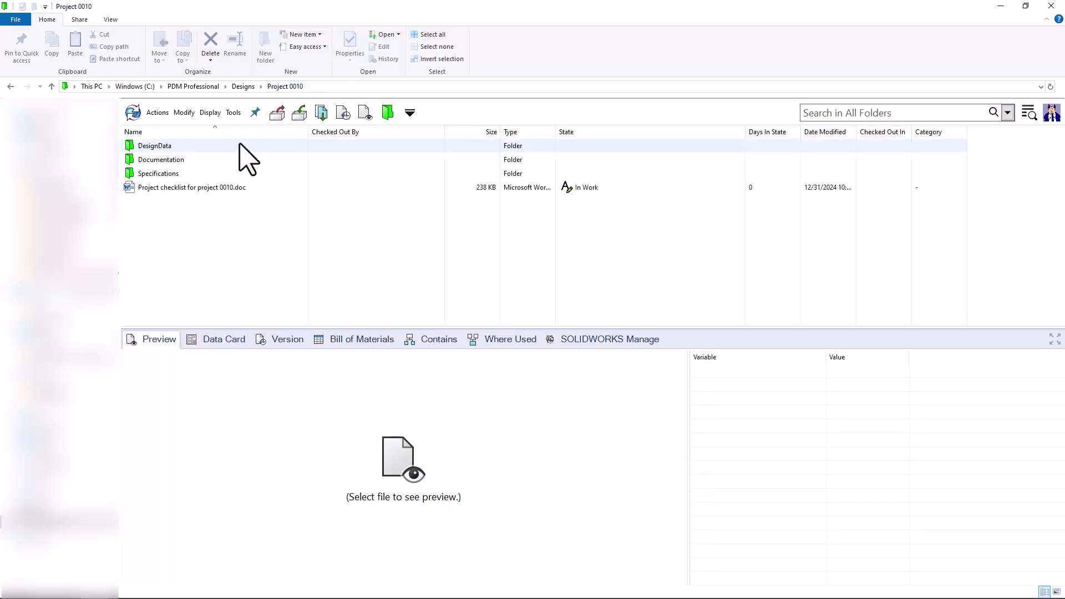
{"action": "double_click", "coordinate": [211, 165]}
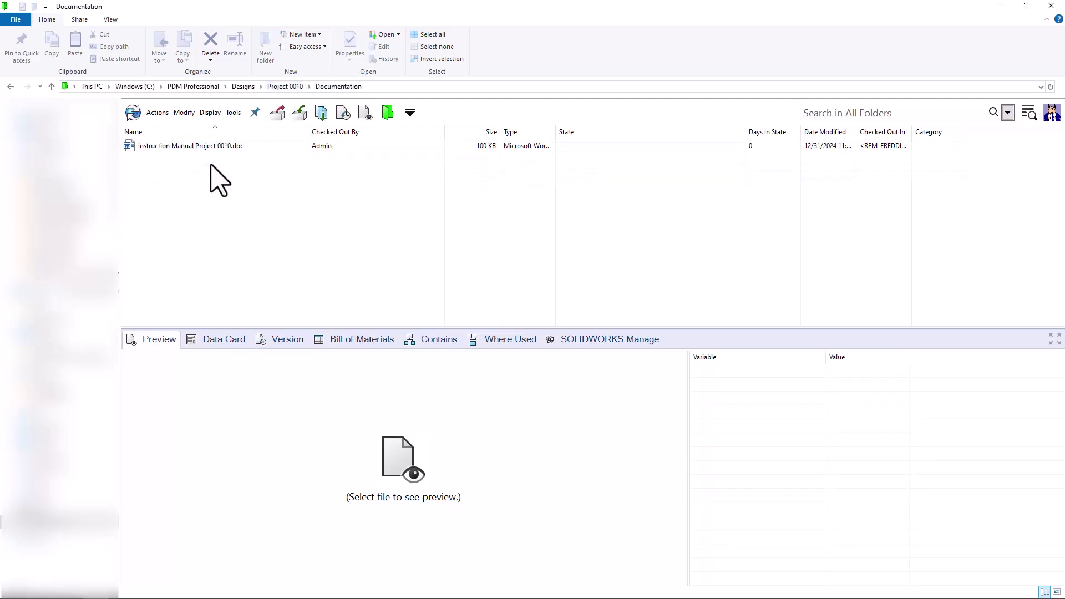
{"action": "left_click", "coordinate": [210, 149]}
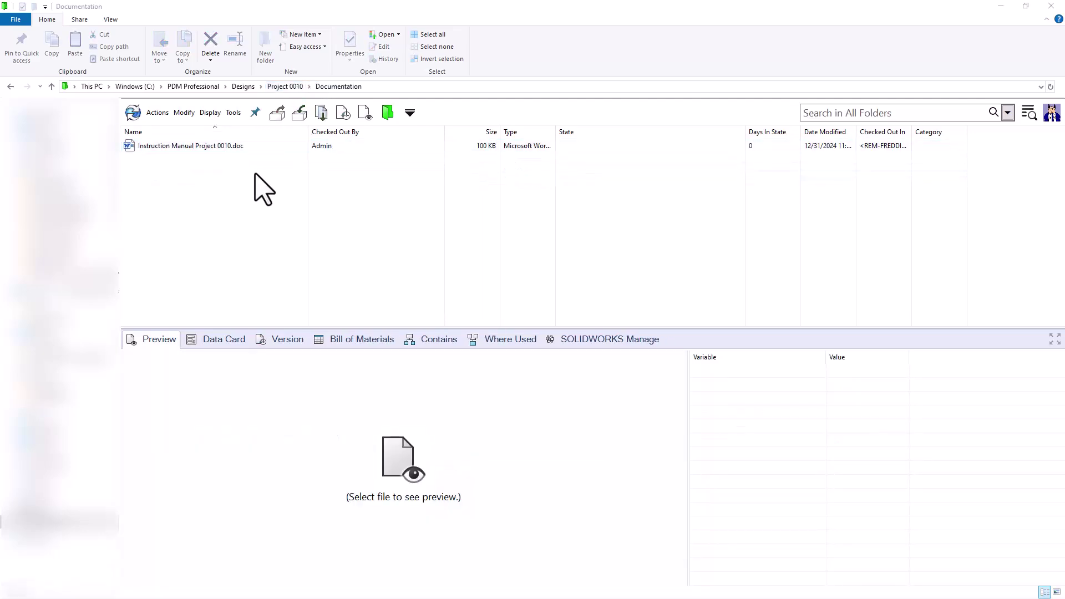
Check in Instruction Manual Project 0010.doc so it reaches In Work at version 2/2
{"action": "left_click", "coordinate": [240, 148]}
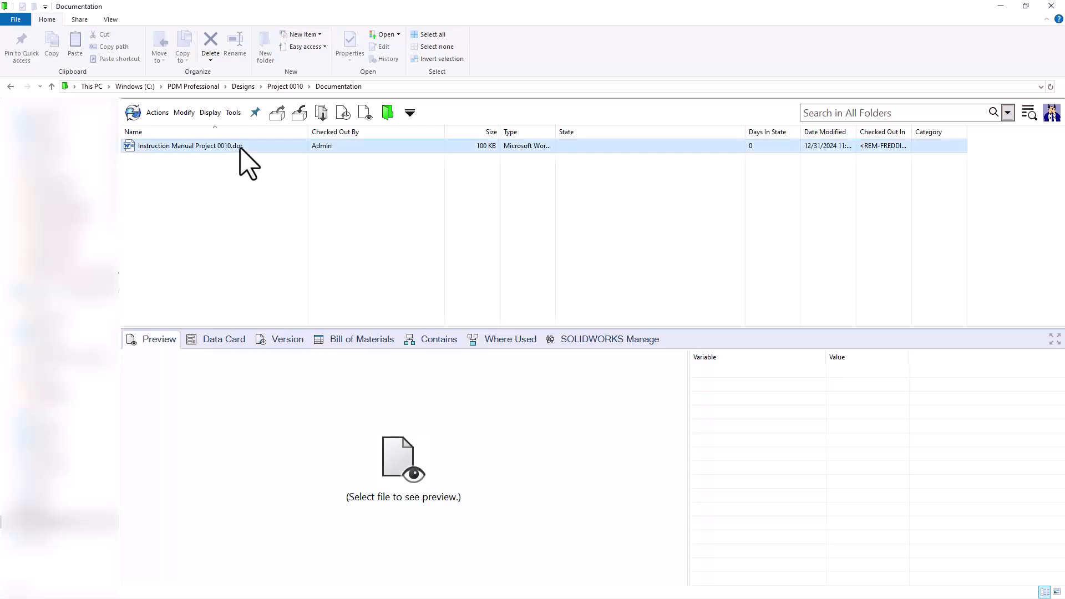
{"action": "left_click", "coordinate": [299, 114]}
{"action": "left_click", "coordinate": [611, 363]}
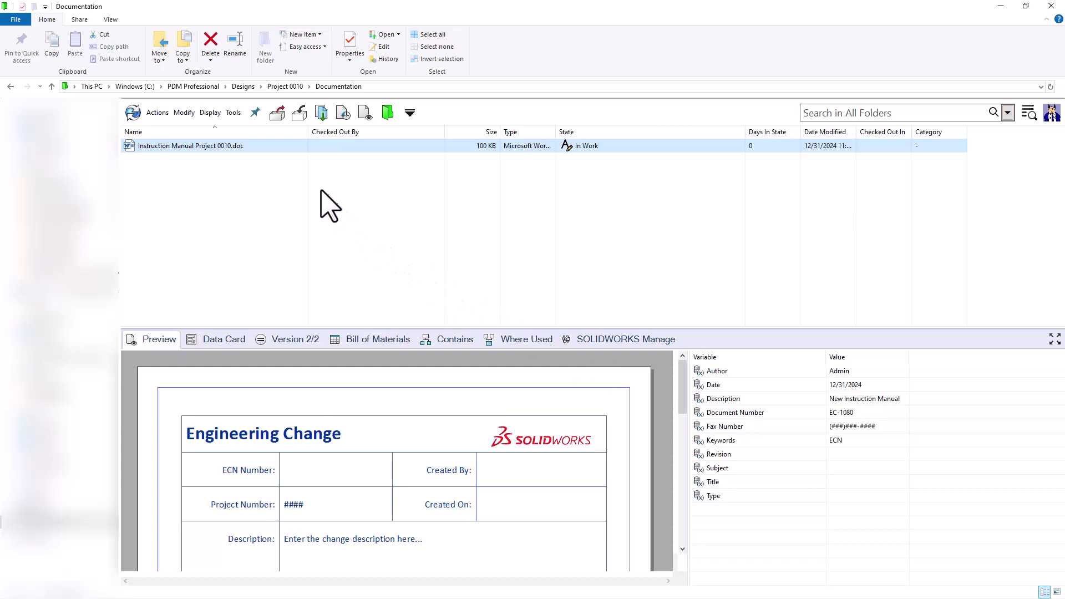
Review the instruction manual's Contains and Where Used tabs
{"action": "left_click", "coordinate": [460, 345]}
{"action": "left_click", "coordinate": [490, 344]}
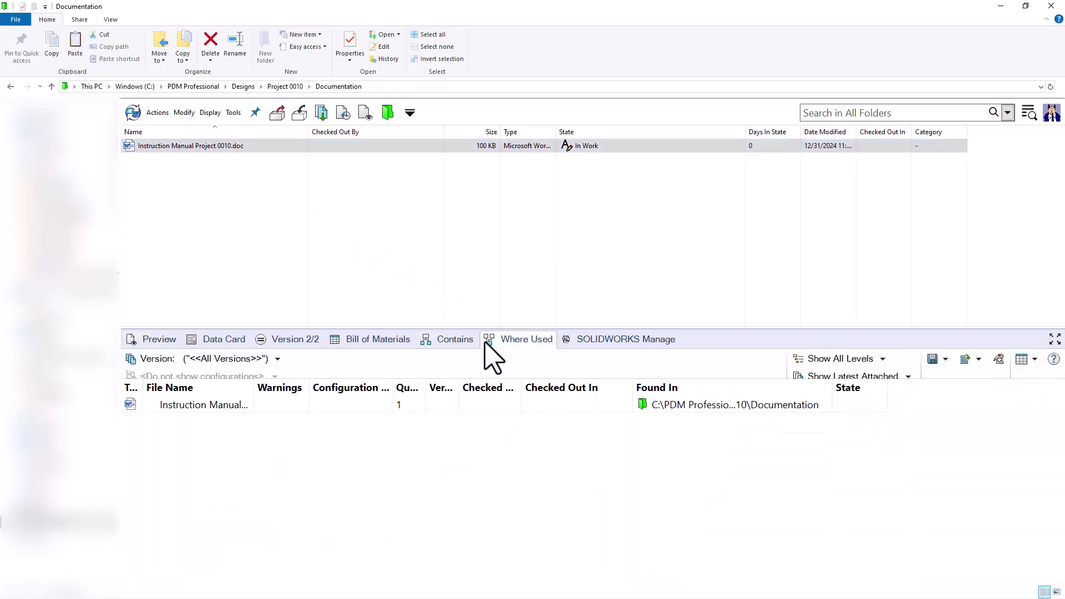
{"action": "left_click", "coordinate": [456, 341]}
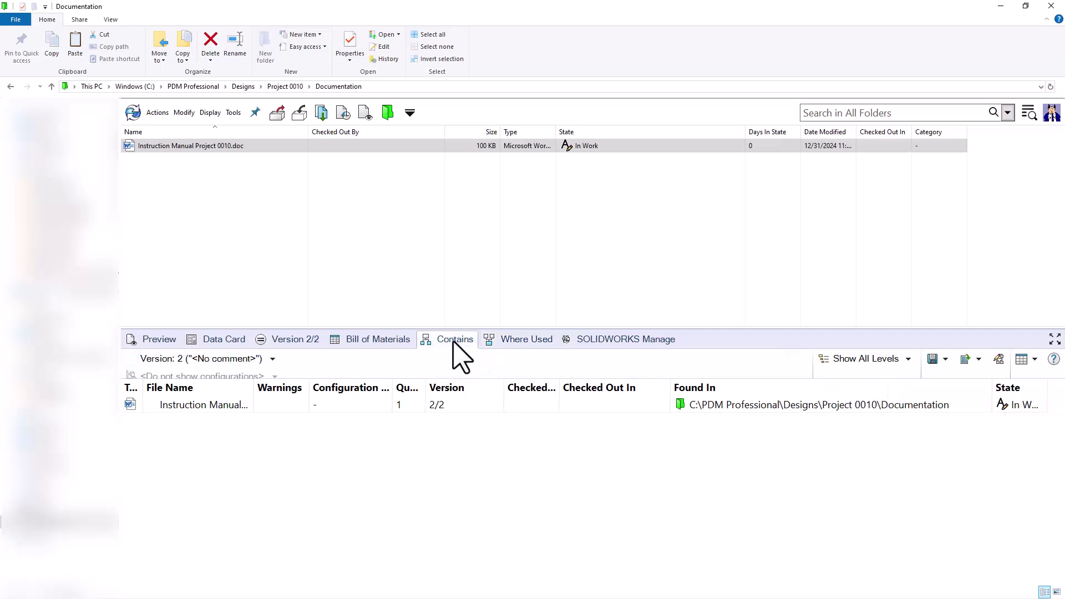
Copy the instruction manual and go to the DesignData folder's part file
{"action": "right_click", "coordinate": [231, 147]}
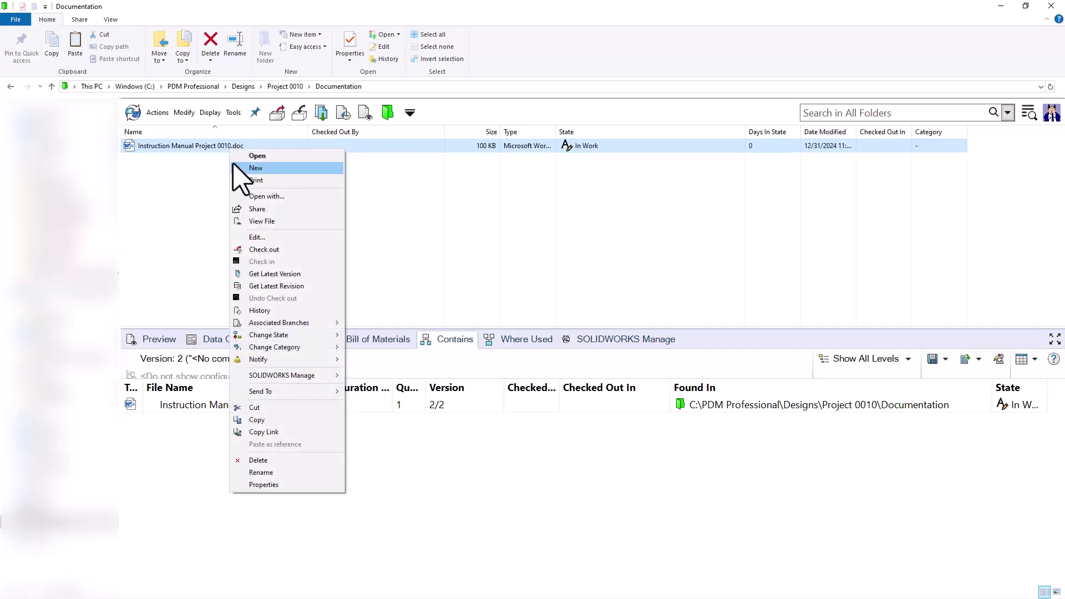
{"action": "left_click", "coordinate": [274, 420]}
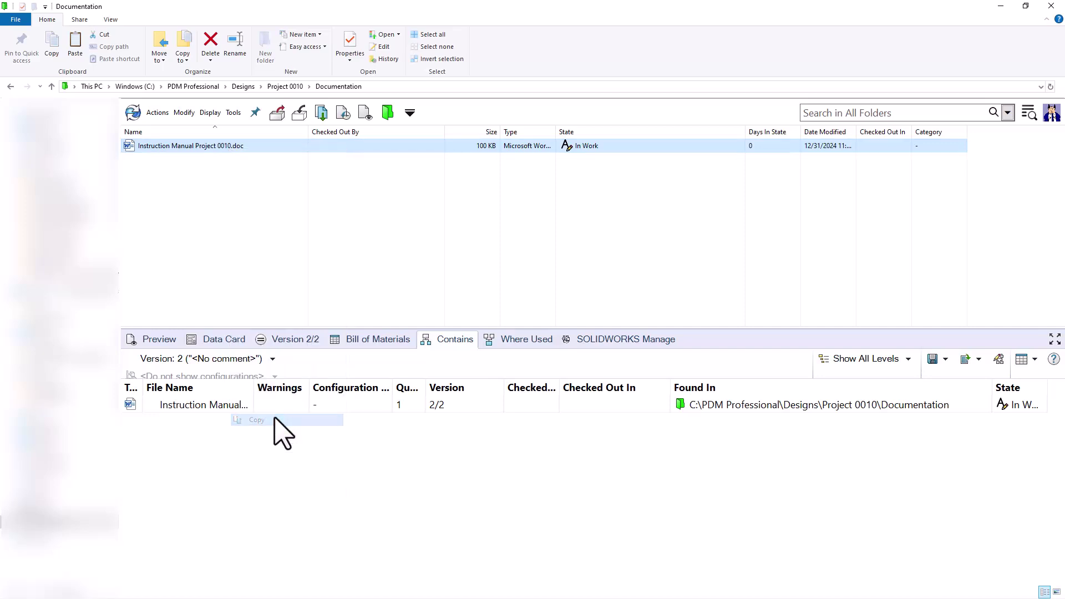
{"action": "left_click", "coordinate": [283, 87]}
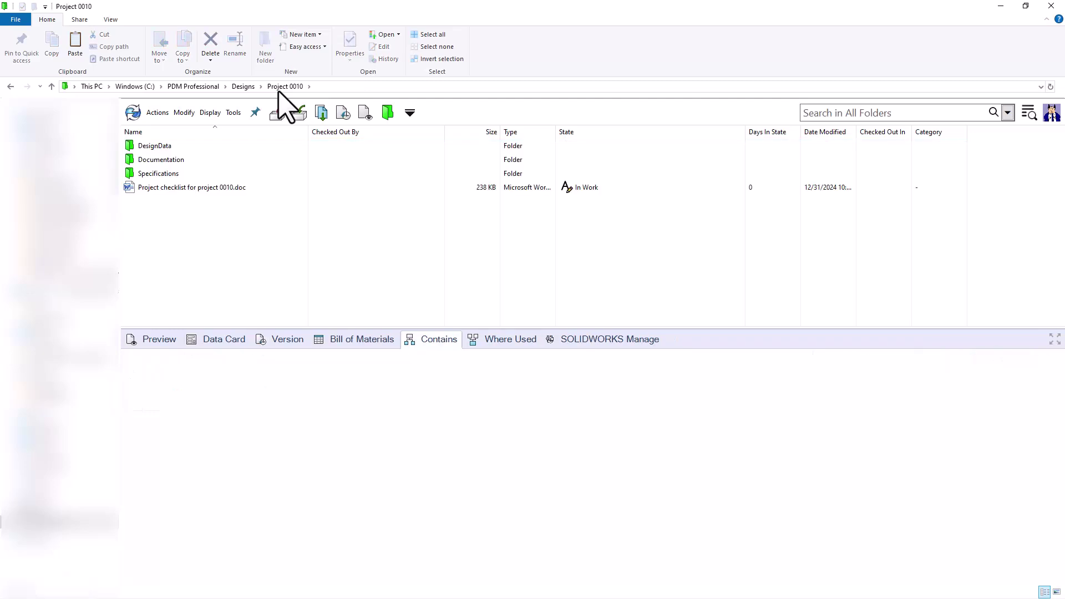
{"action": "double_click", "coordinate": [250, 146]}
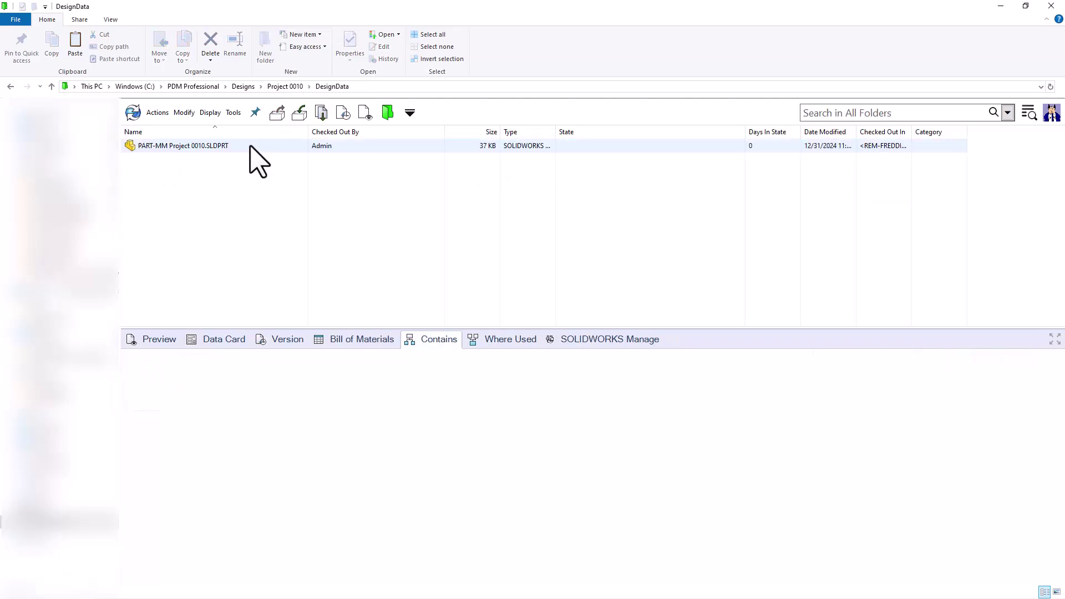
{"action": "right_click", "coordinate": [250, 147]}
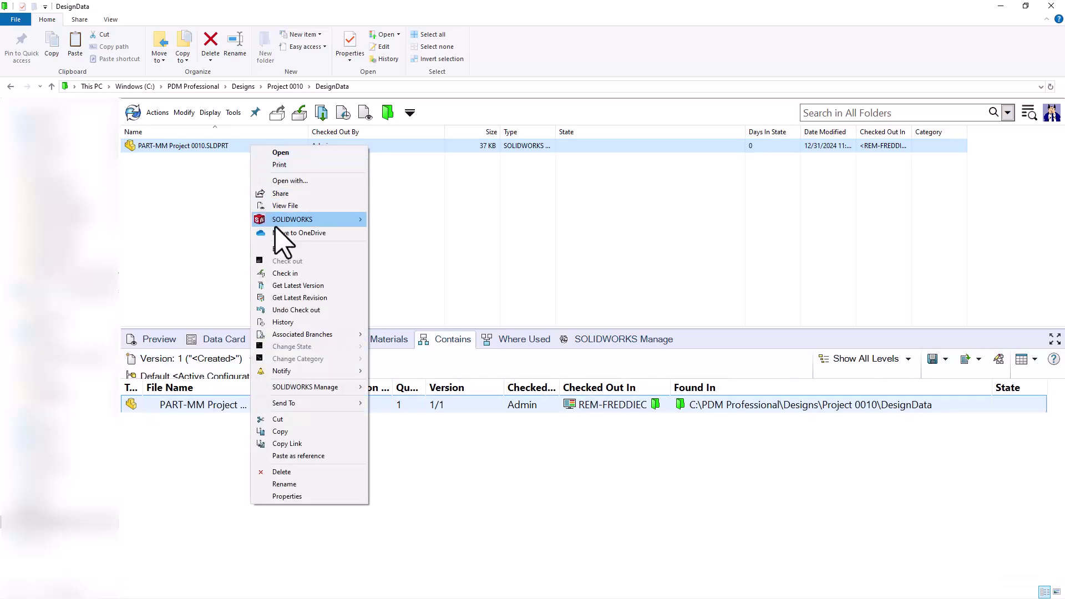
Paste the copied instruction manual as a file reference of PART-MM Project 0010.SLDPRT
{"action": "left_click", "coordinate": [299, 455]}
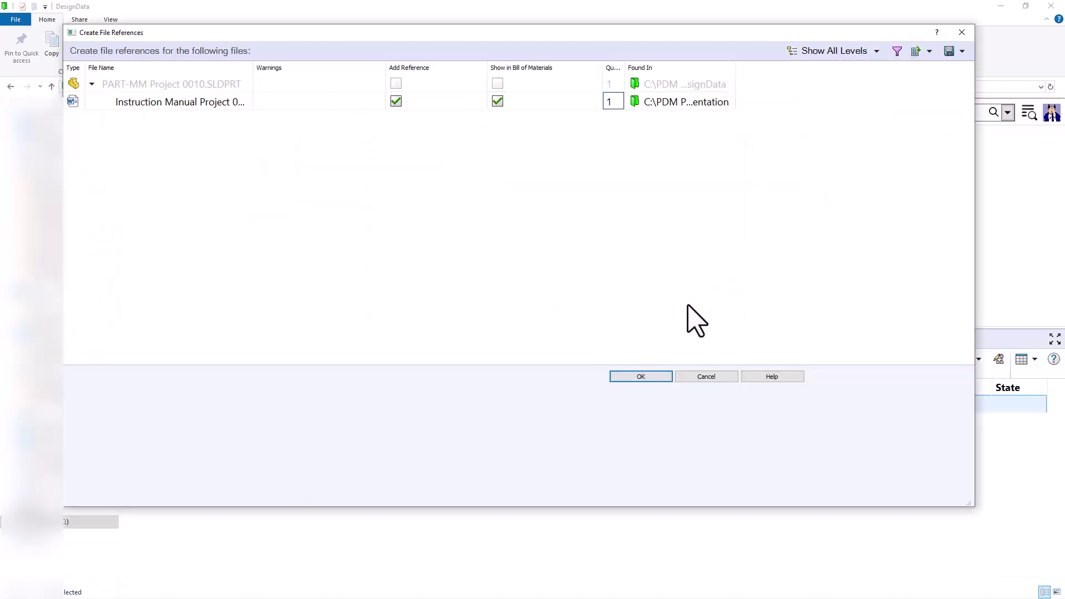
{"action": "left_click", "coordinate": [655, 376]}
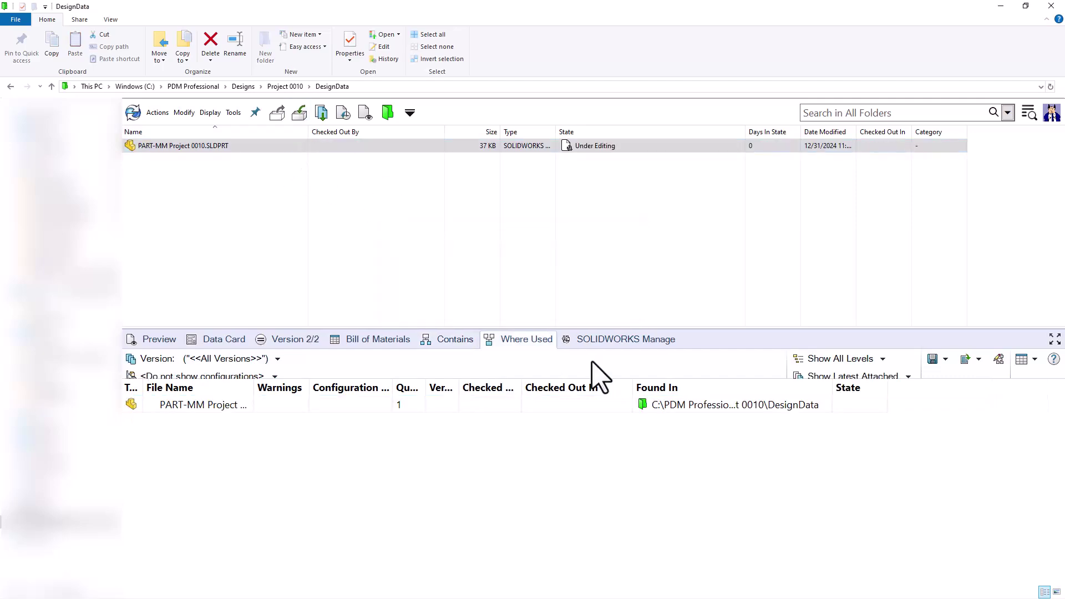
{"action": "left_click", "coordinate": [577, 148]}
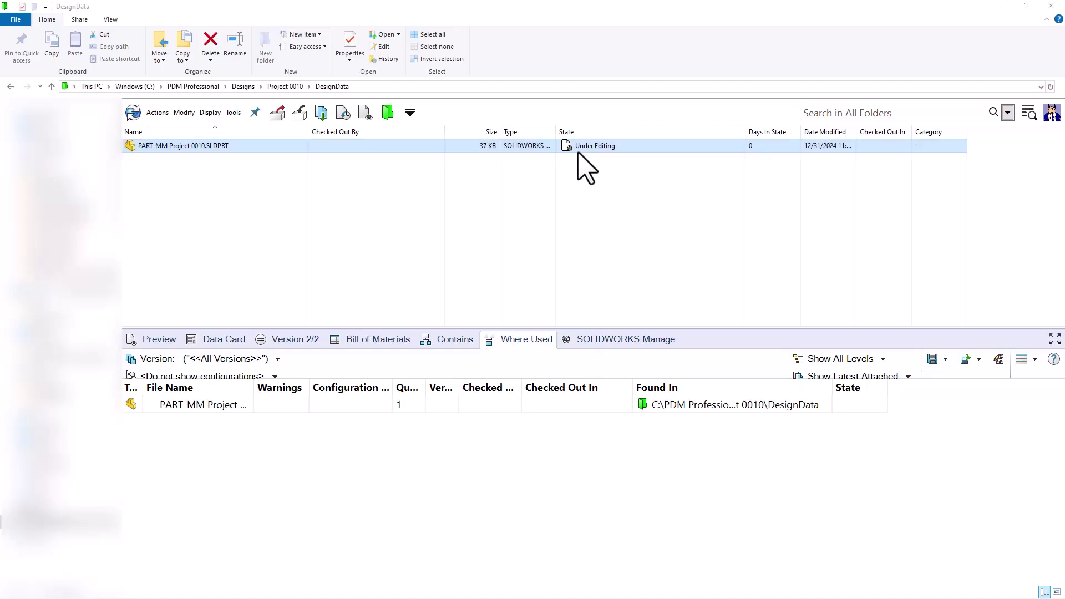
{"action": "left_click", "coordinate": [469, 340]}
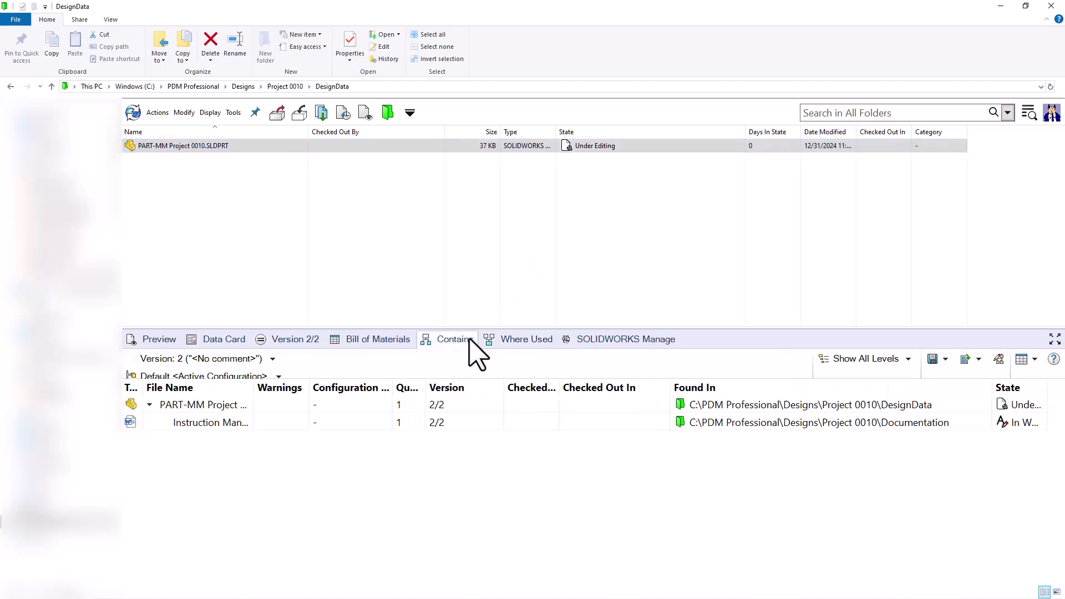
{"action": "left_click", "coordinate": [324, 422]}
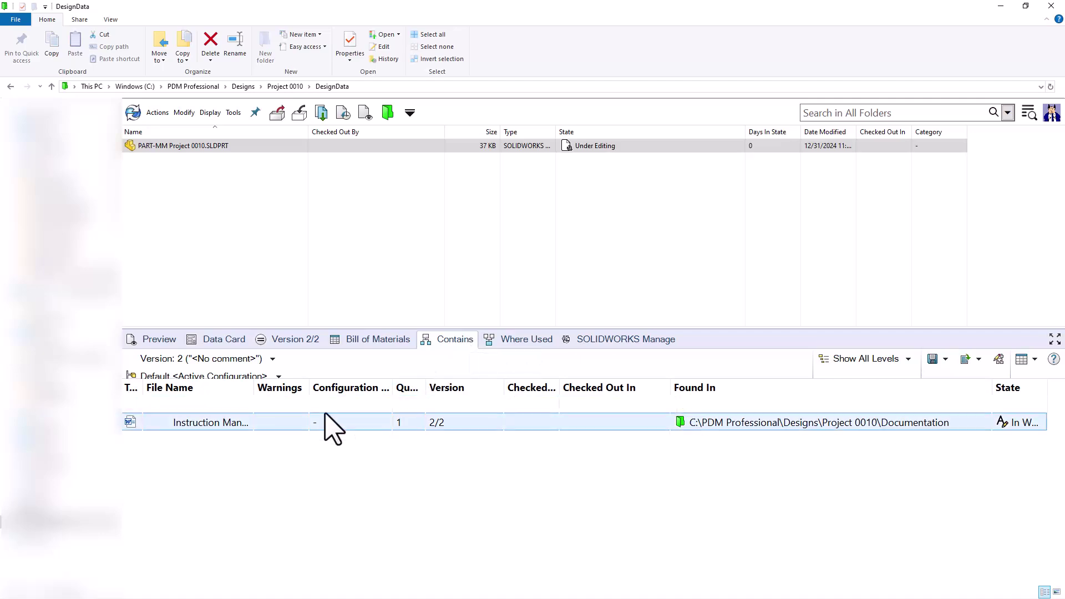
{"action": "right_click", "coordinate": [248, 432]}
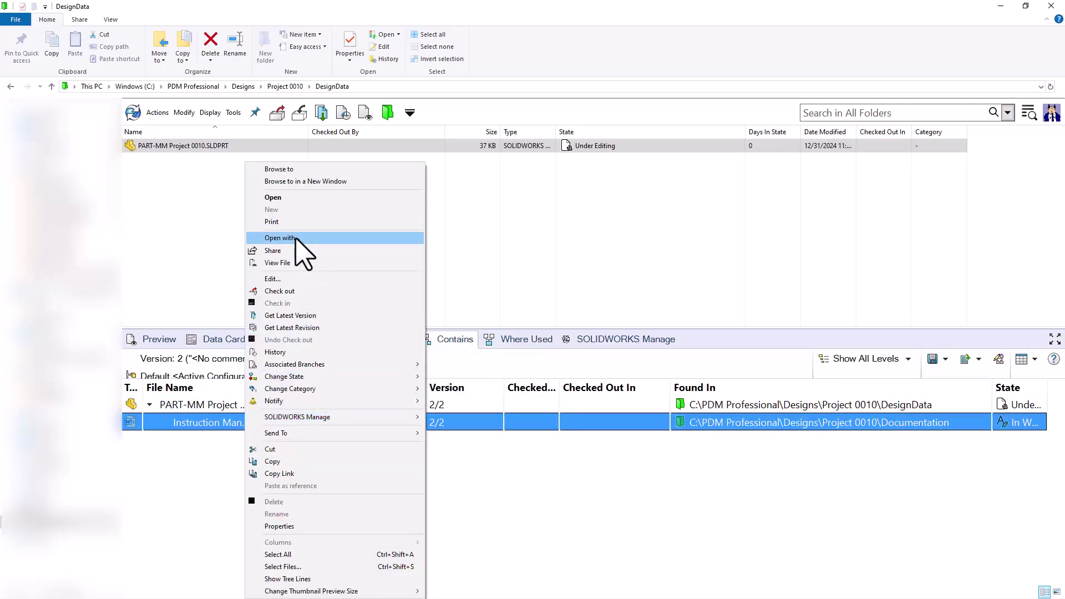
{"action": "left_click", "coordinate": [300, 171]}
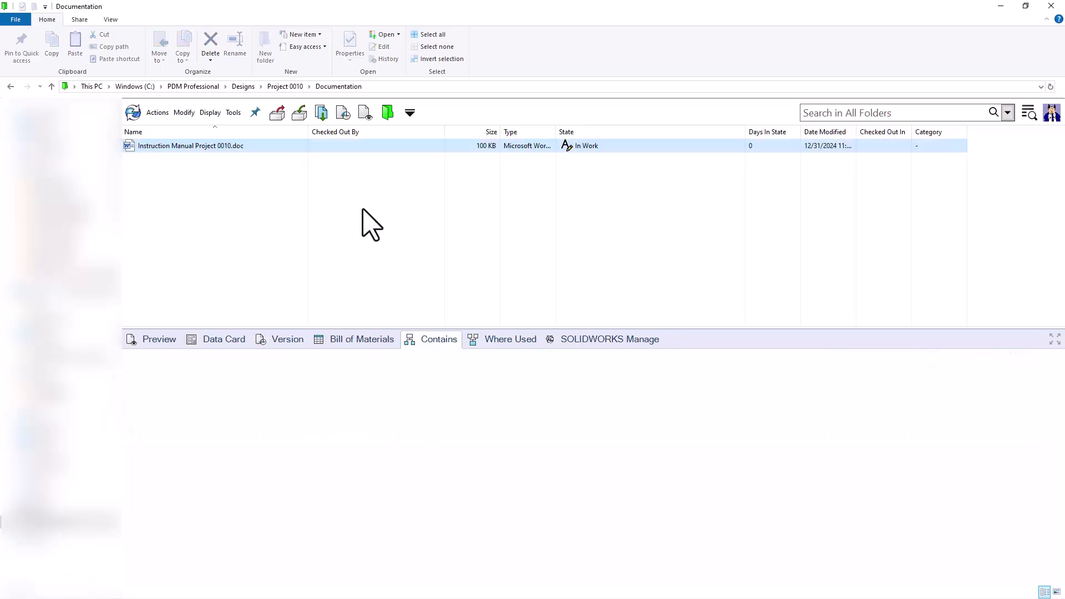
{"action": "left_click", "coordinate": [502, 341]}
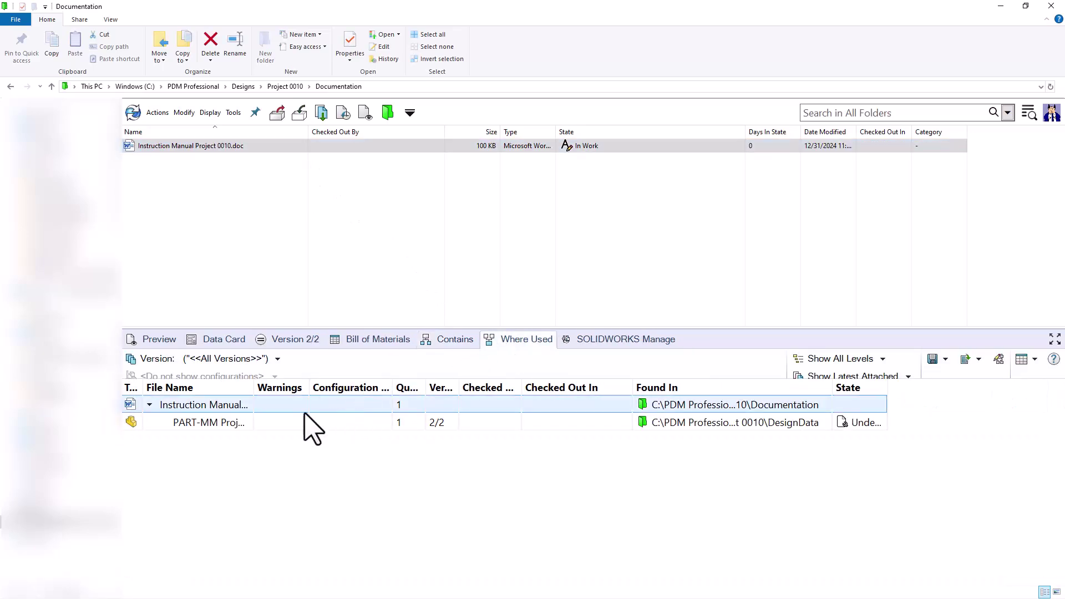
{"action": "left_click", "coordinate": [248, 428]}
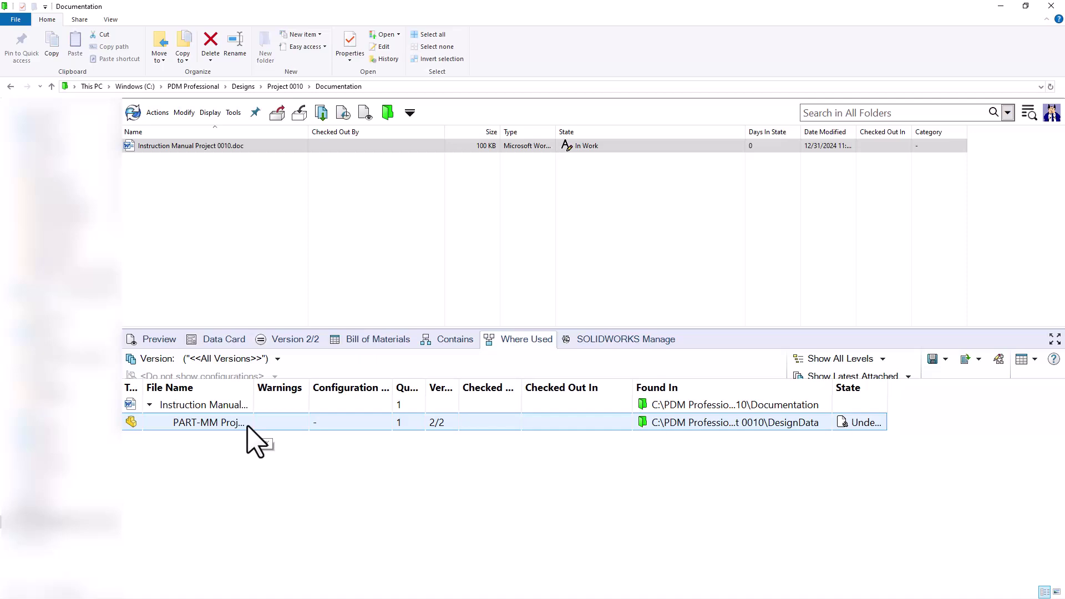
{"action": "right_click", "coordinate": [248, 427]}
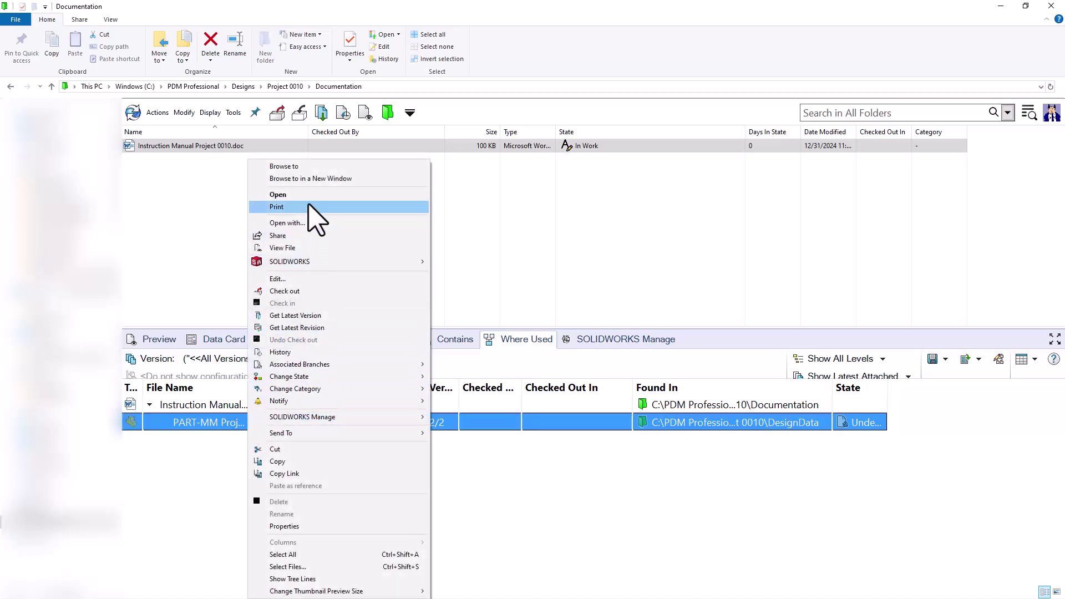
{"action": "left_click", "coordinate": [311, 166]}
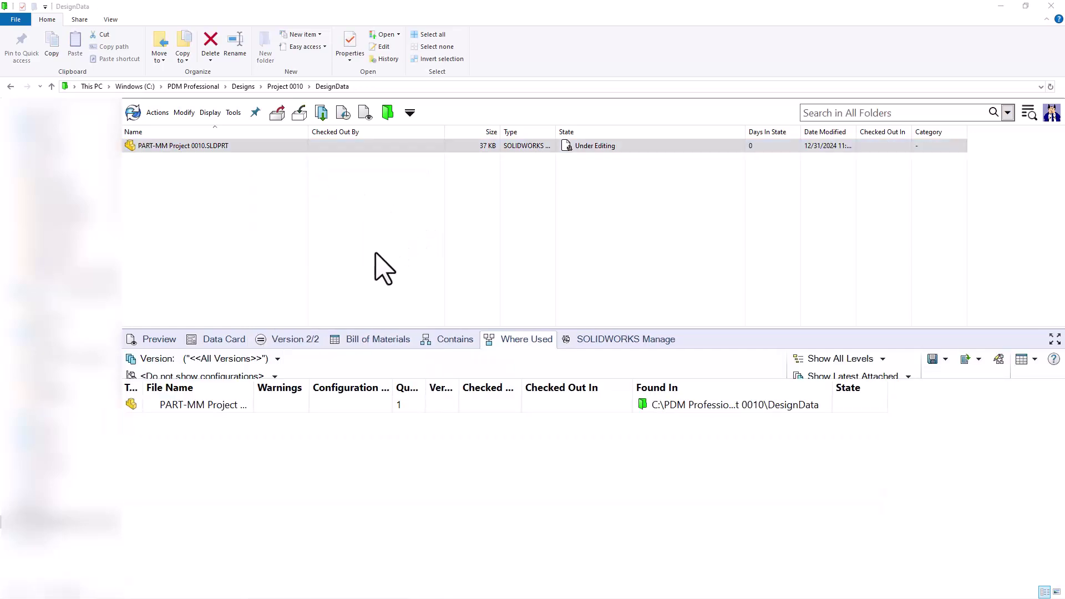
Review the part's data card and select PART-MM Project 0010.SLDPRT in the list
{"action": "left_click", "coordinate": [238, 339]}
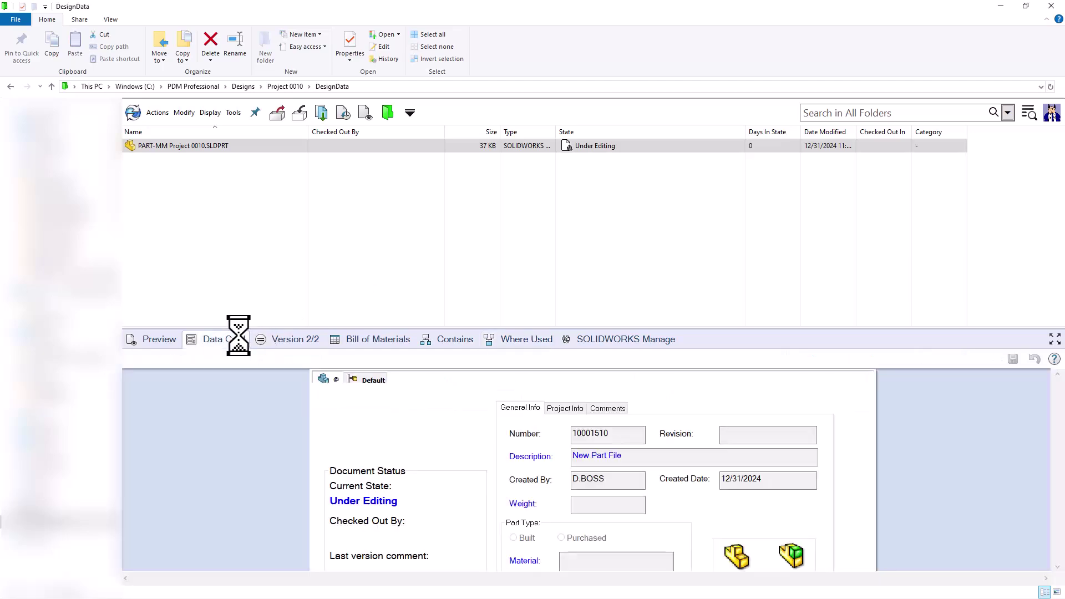
{"action": "left_click", "coordinate": [746, 435]}
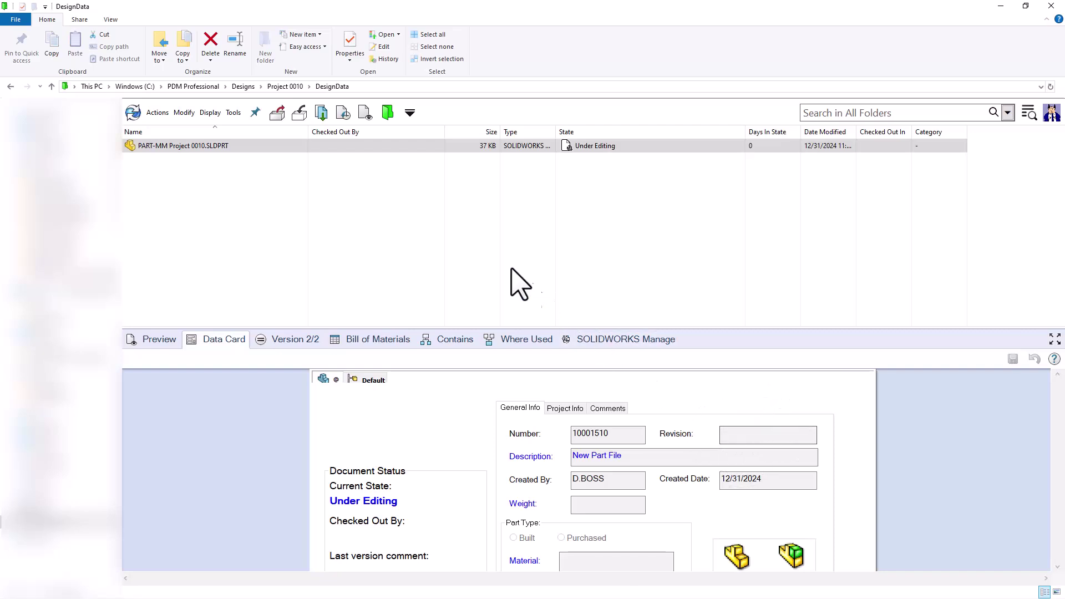
{"action": "left_click", "coordinate": [358, 150]}
Submit the part for approval with the comment 'Please review and approve'
{"action": "right_click", "coordinate": [357, 152]}
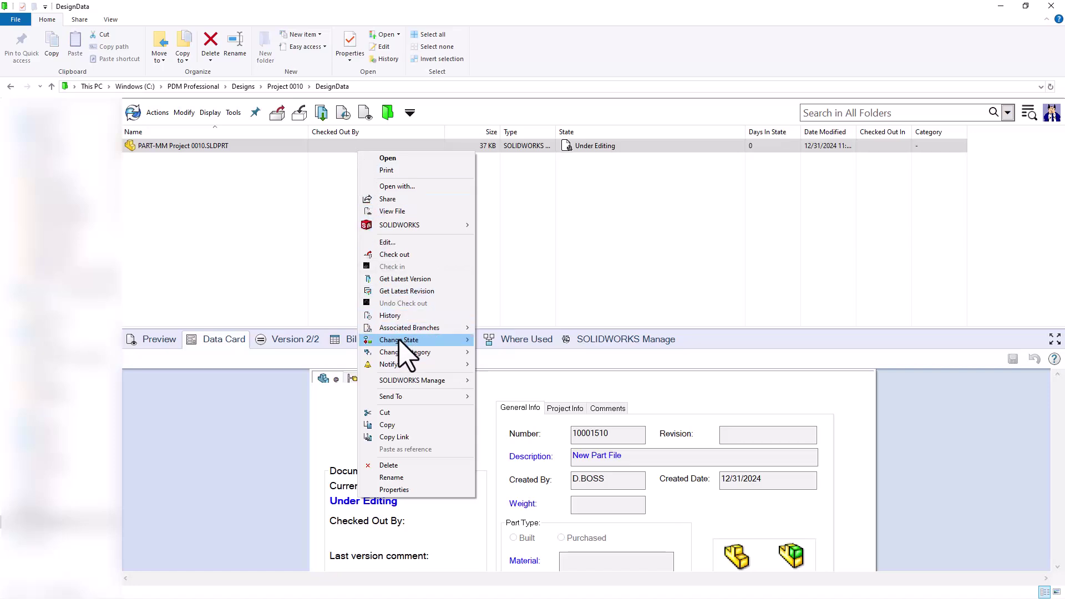
{"action": "mouse_move", "coordinate": [405, 342]}
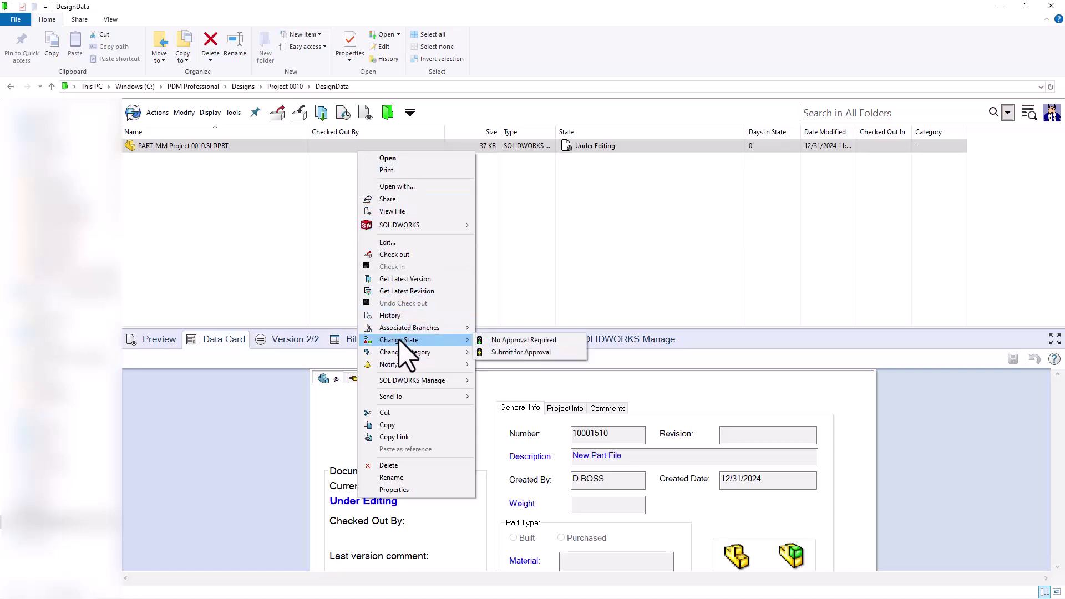
{"action": "left_click", "coordinate": [511, 352]}
{"action": "left_click", "coordinate": [788, 361]}
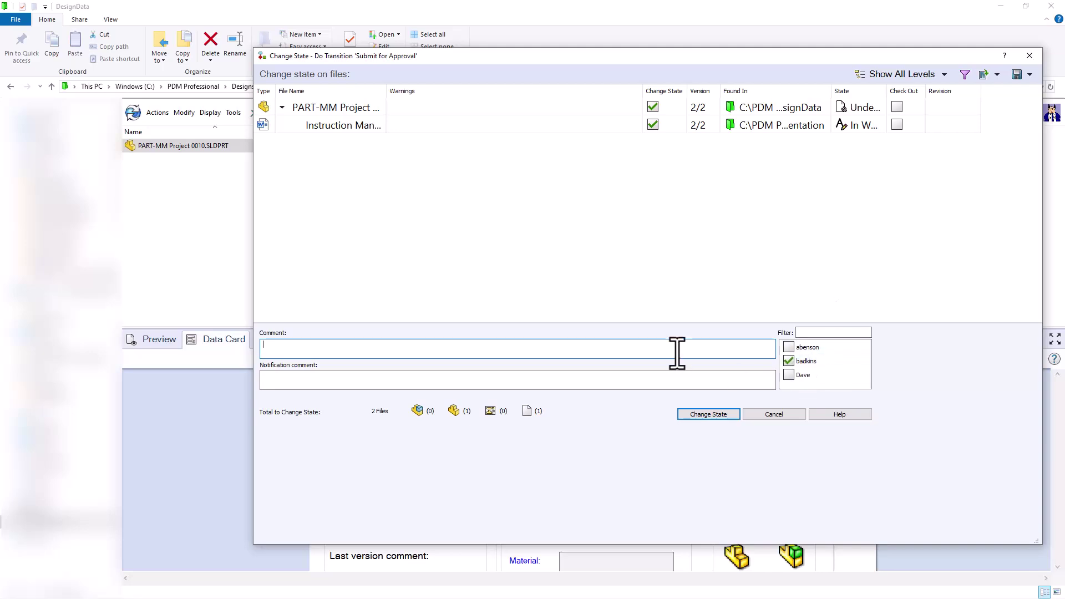
{"action": "left_click", "coordinate": [677, 353]}
{"action": "type", "text": "Please review and approve"}
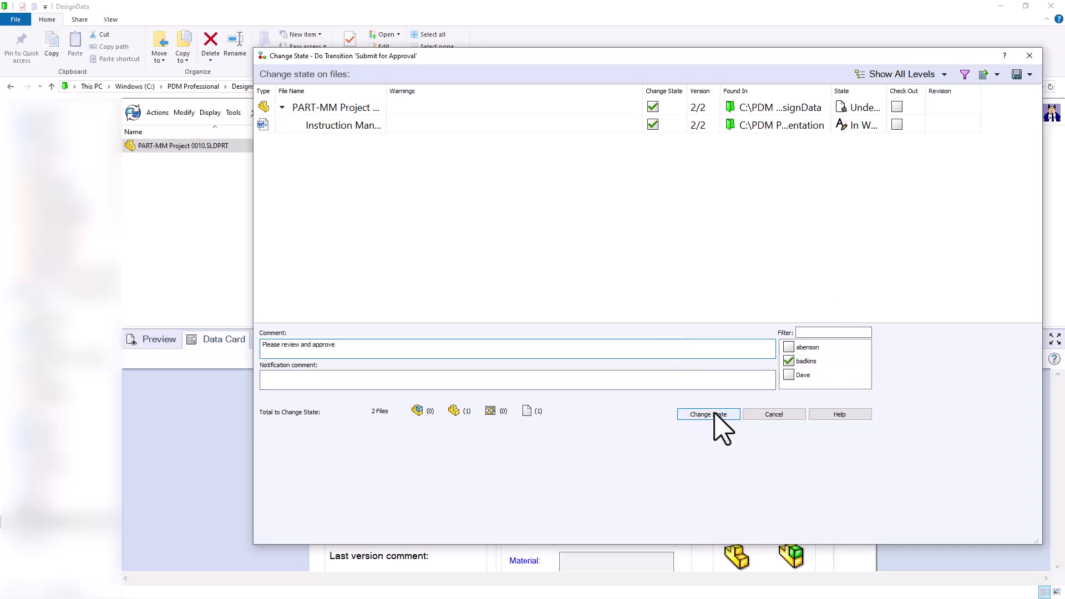
{"action": "left_click", "coordinate": [700, 414]}
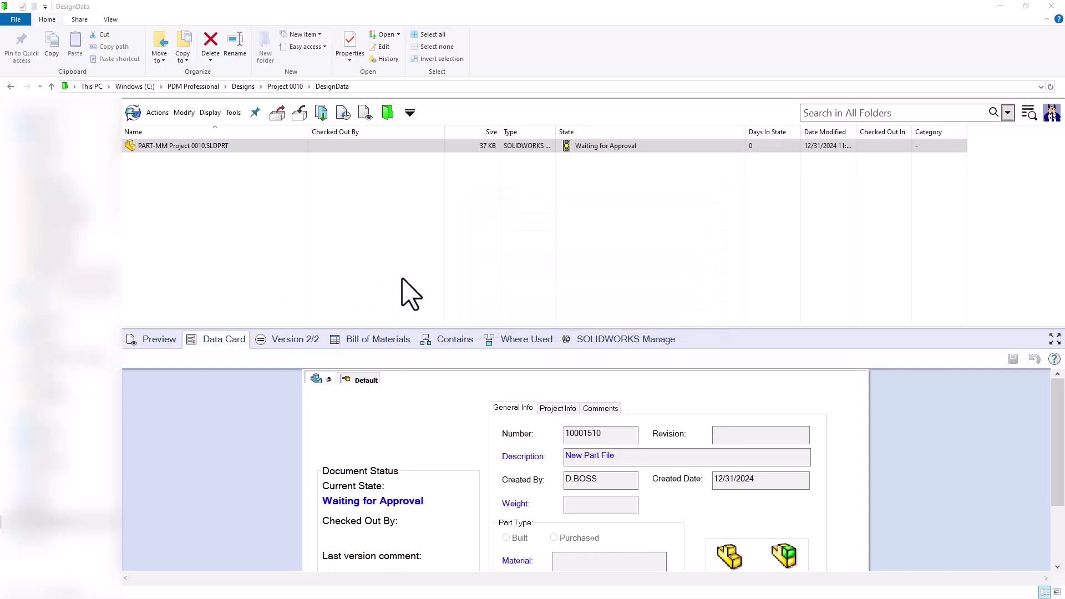
Apply Passed Approval to the part and manual with the comment 'Approved'
{"action": "right_click", "coordinate": [245, 146]}
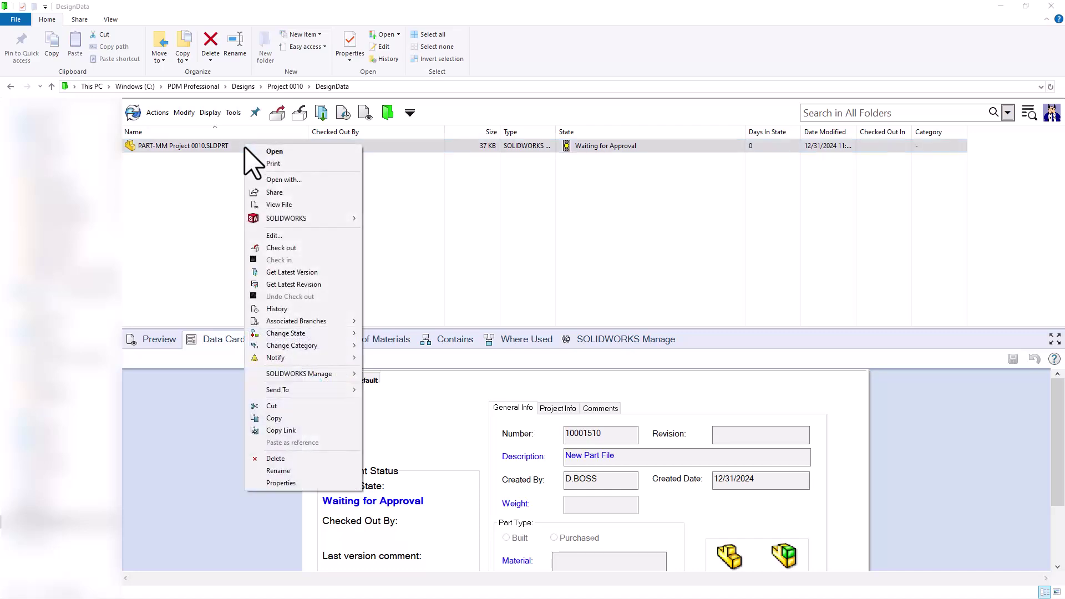
{"action": "mouse_move", "coordinate": [304, 333]}
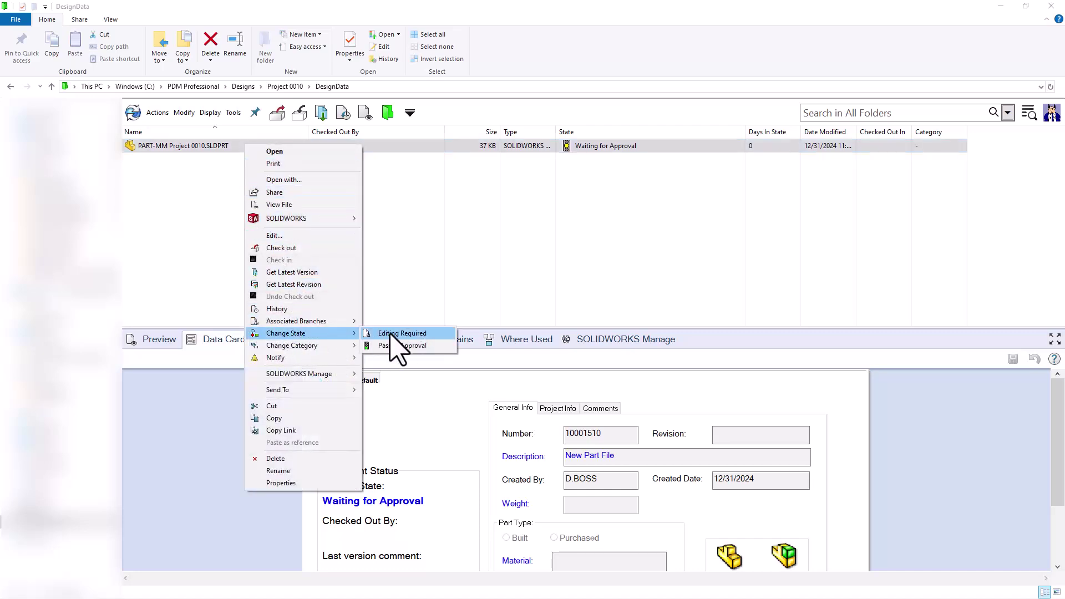
{"action": "left_click", "coordinate": [403, 346]}
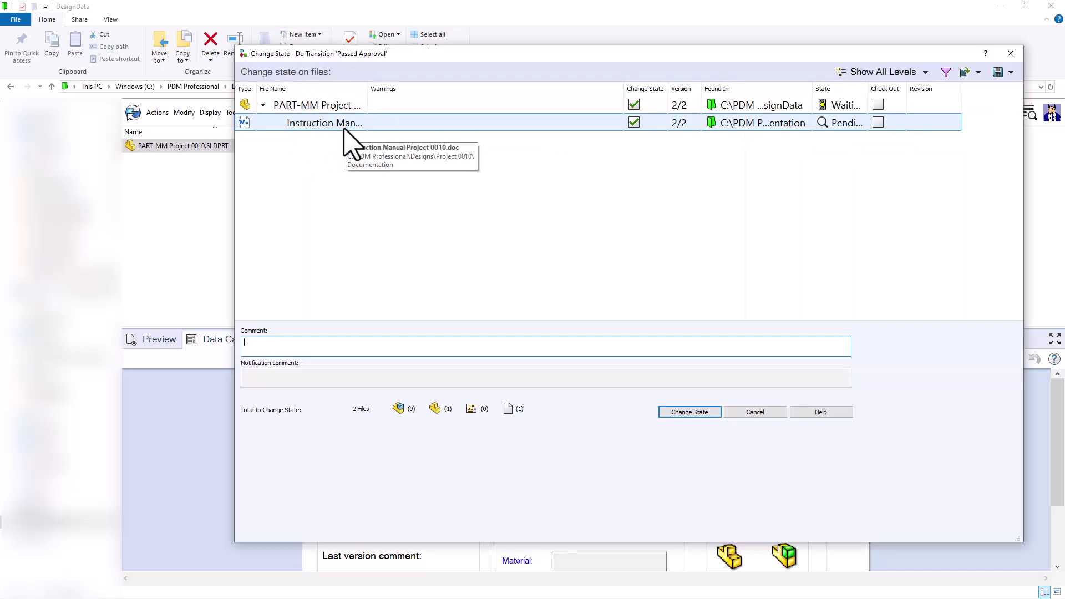
{"action": "left_click_drag", "start_coordinate": [868, 89], "coordinate": [950, 88]}
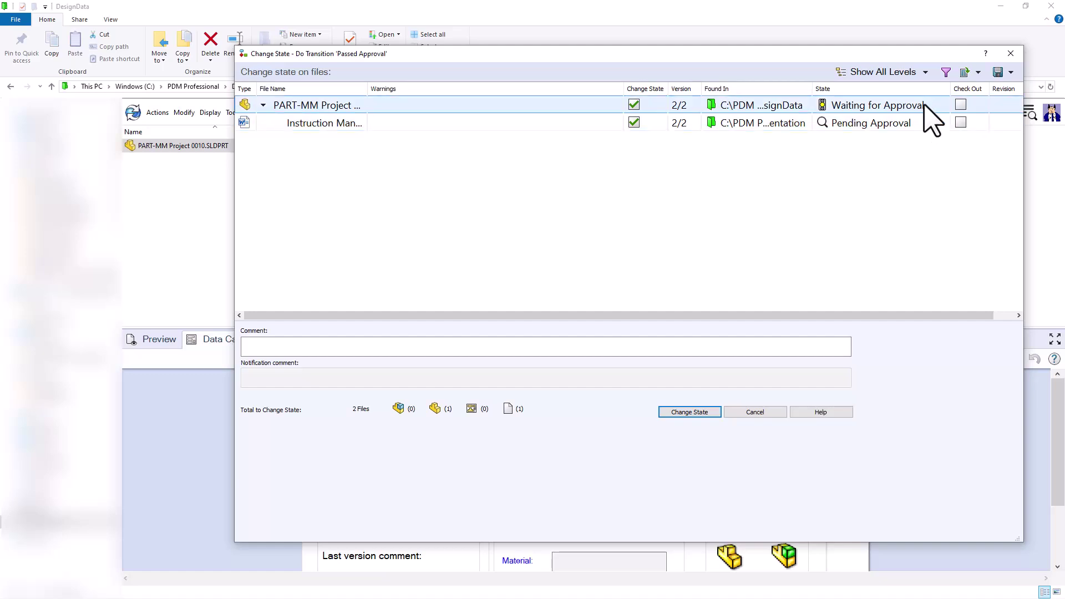
{"action": "left_click", "coordinate": [697, 349]}
{"action": "type", "text": "App"}
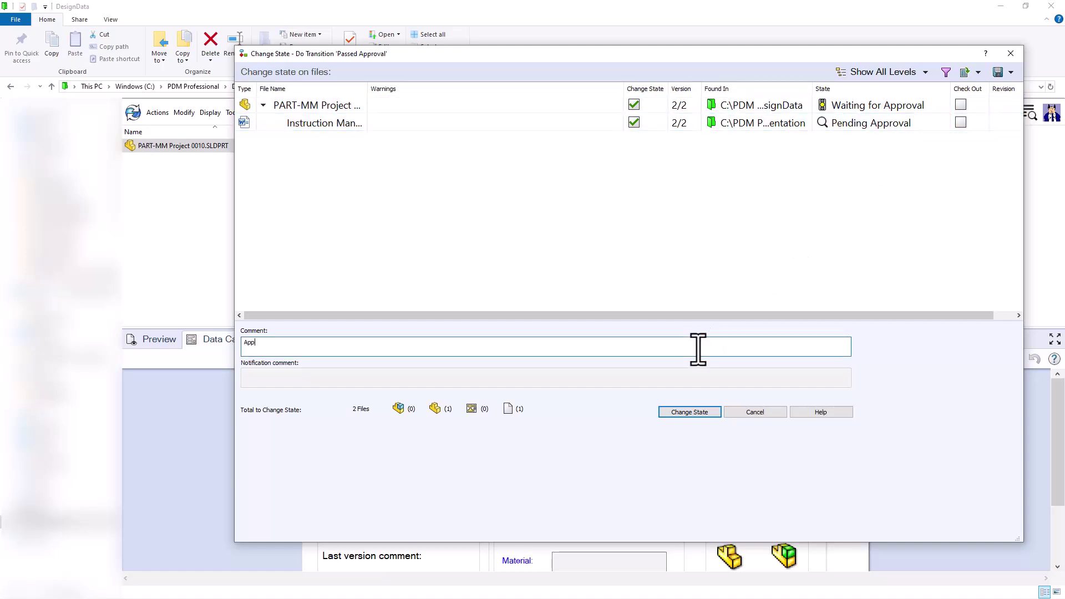
{"action": "type", "text": "roved"}
{"action": "left_click", "coordinate": [690, 412]}
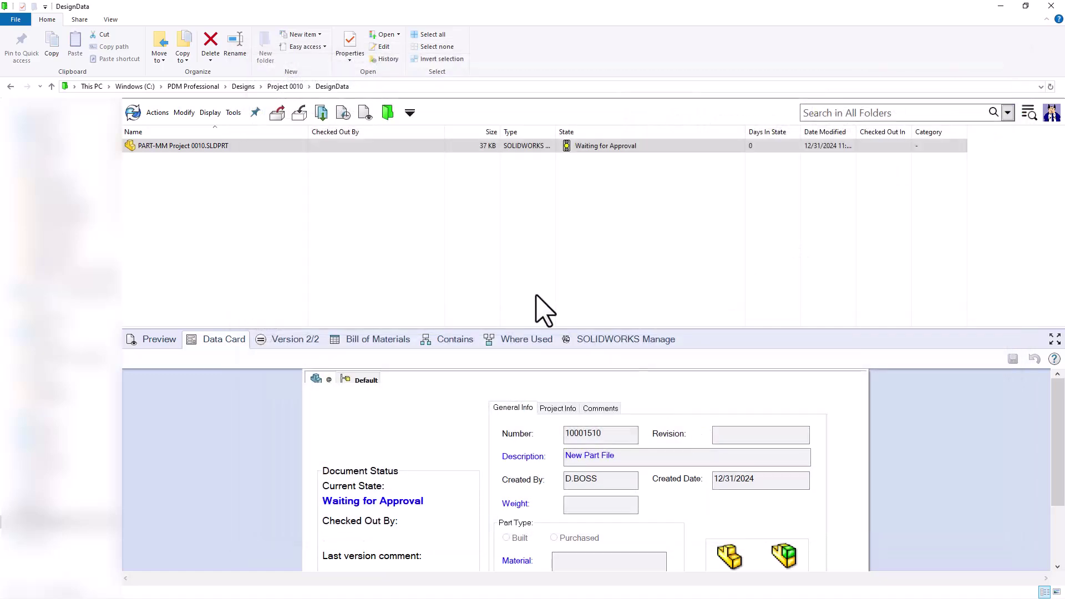
Check the part's Where Used and Contains tabs, then view the manual's folder and data card
{"action": "left_click", "coordinate": [729, 437]}
{"action": "left_click", "coordinate": [539, 343]}
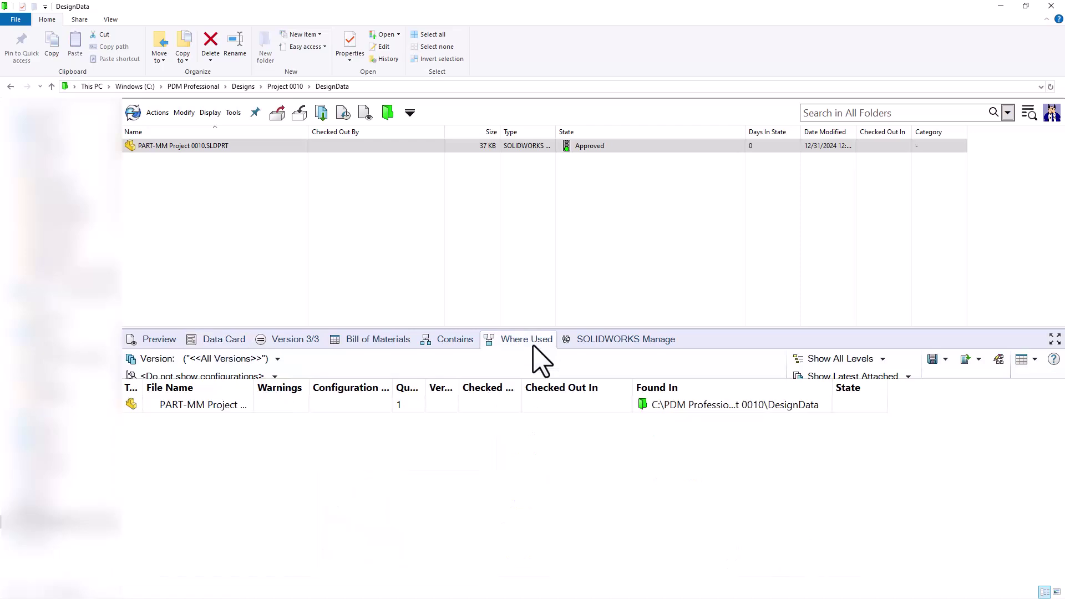
{"action": "left_click", "coordinate": [472, 342]}
{"action": "right_click", "coordinate": [361, 427]}
{"action": "left_click", "coordinate": [417, 172]}
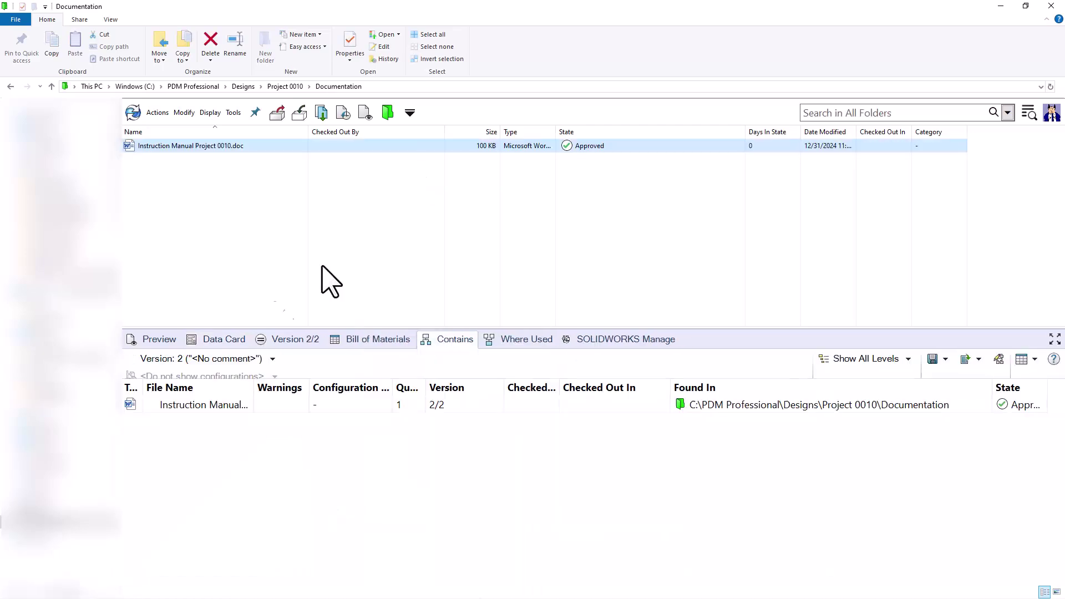
{"action": "left_click", "coordinate": [230, 329]}
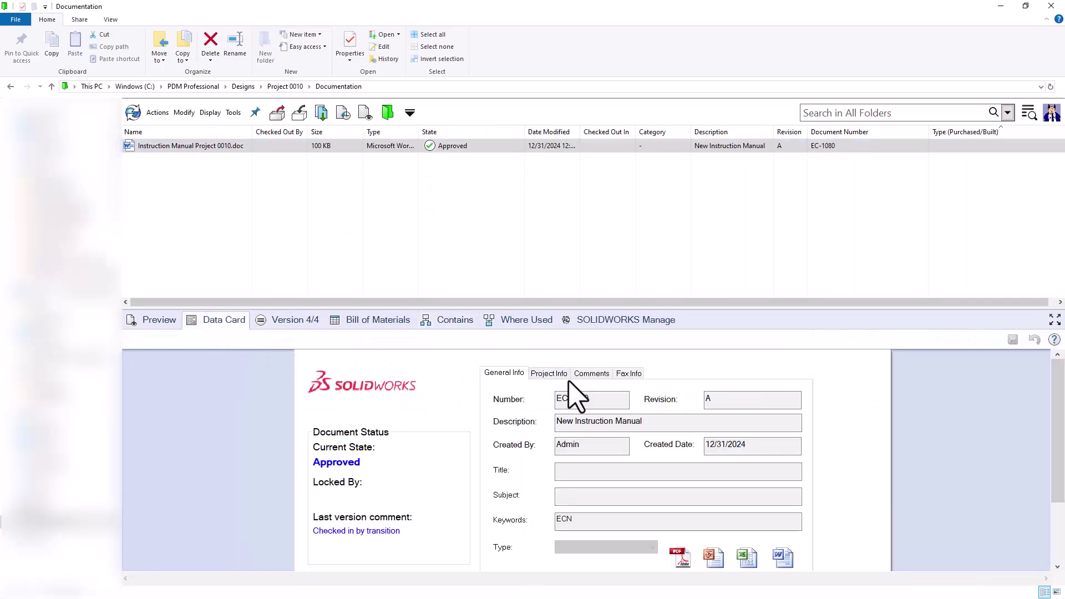